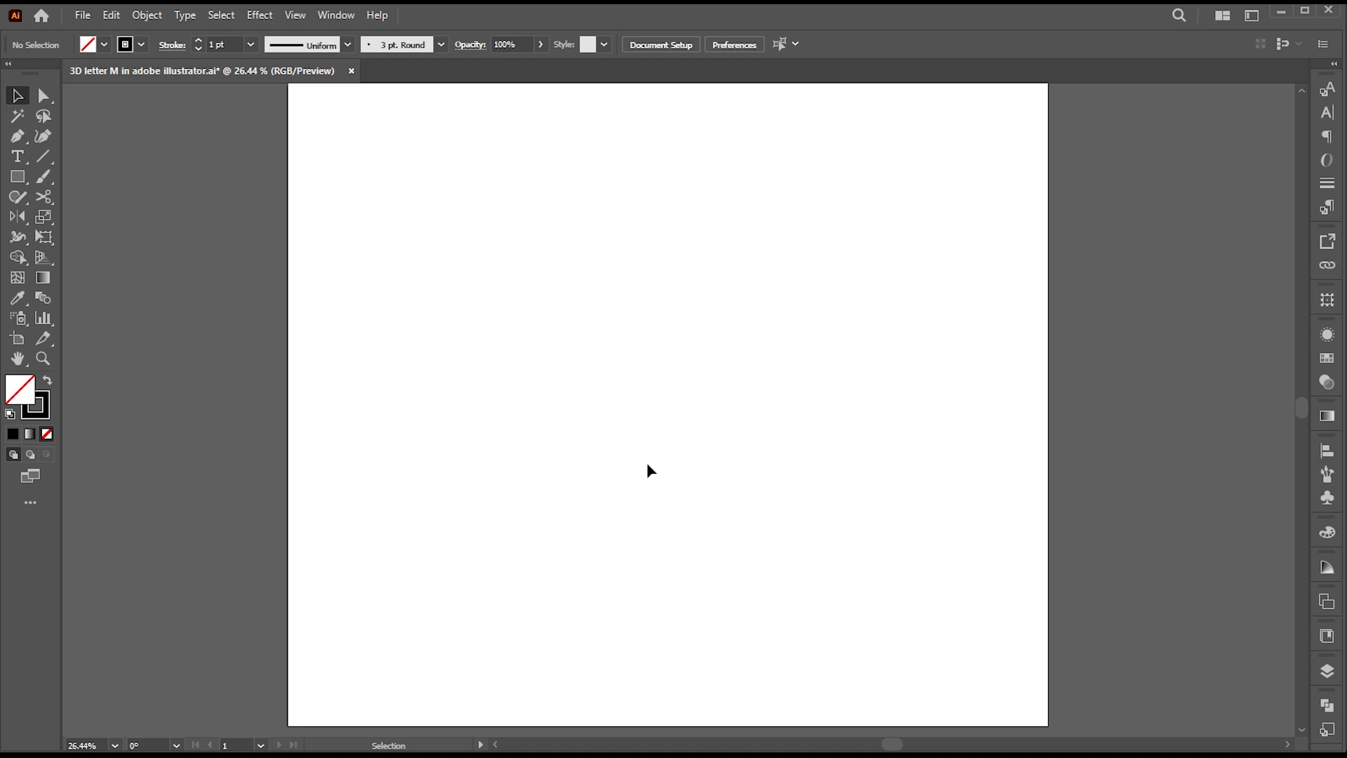
Step: Create a 3-sided polygon triangle on the artboard with the Polygon tool
click(19, 181)
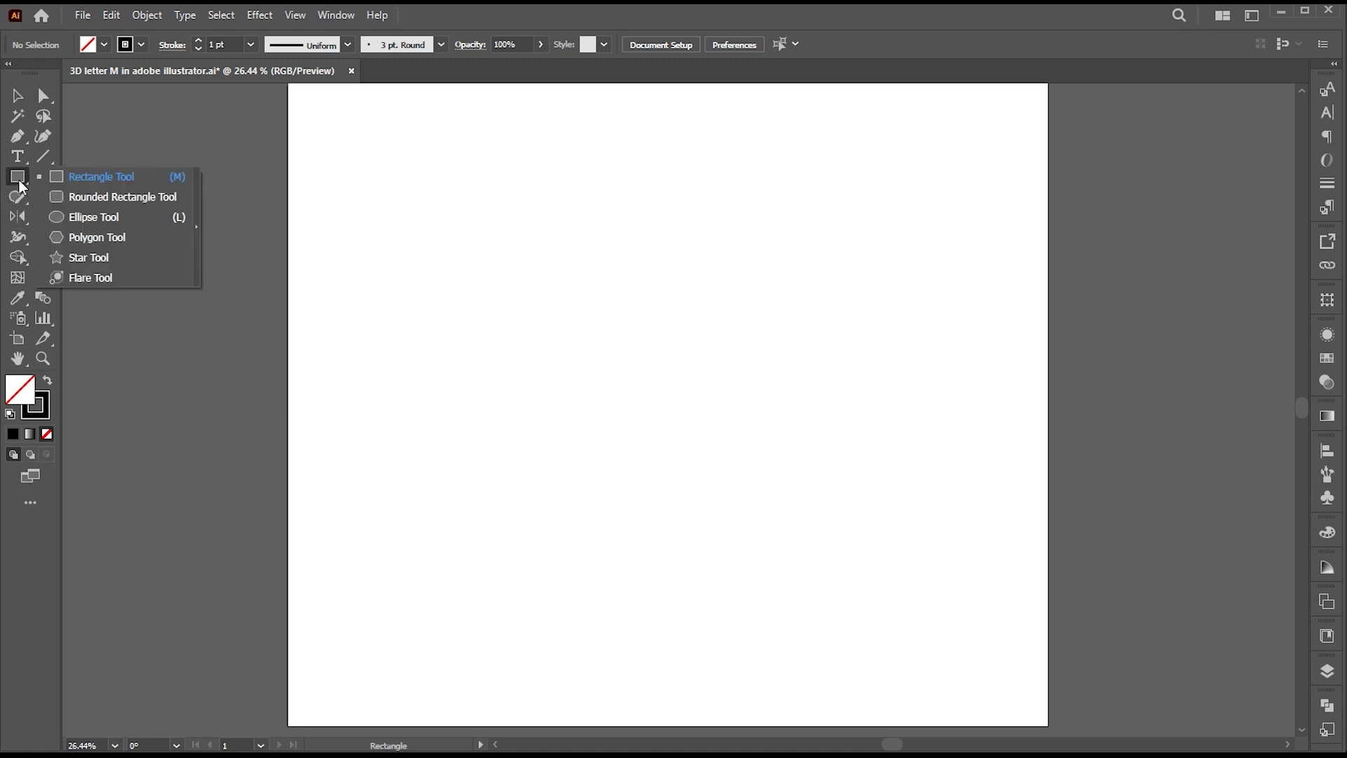
click(107, 238)
click(699, 422)
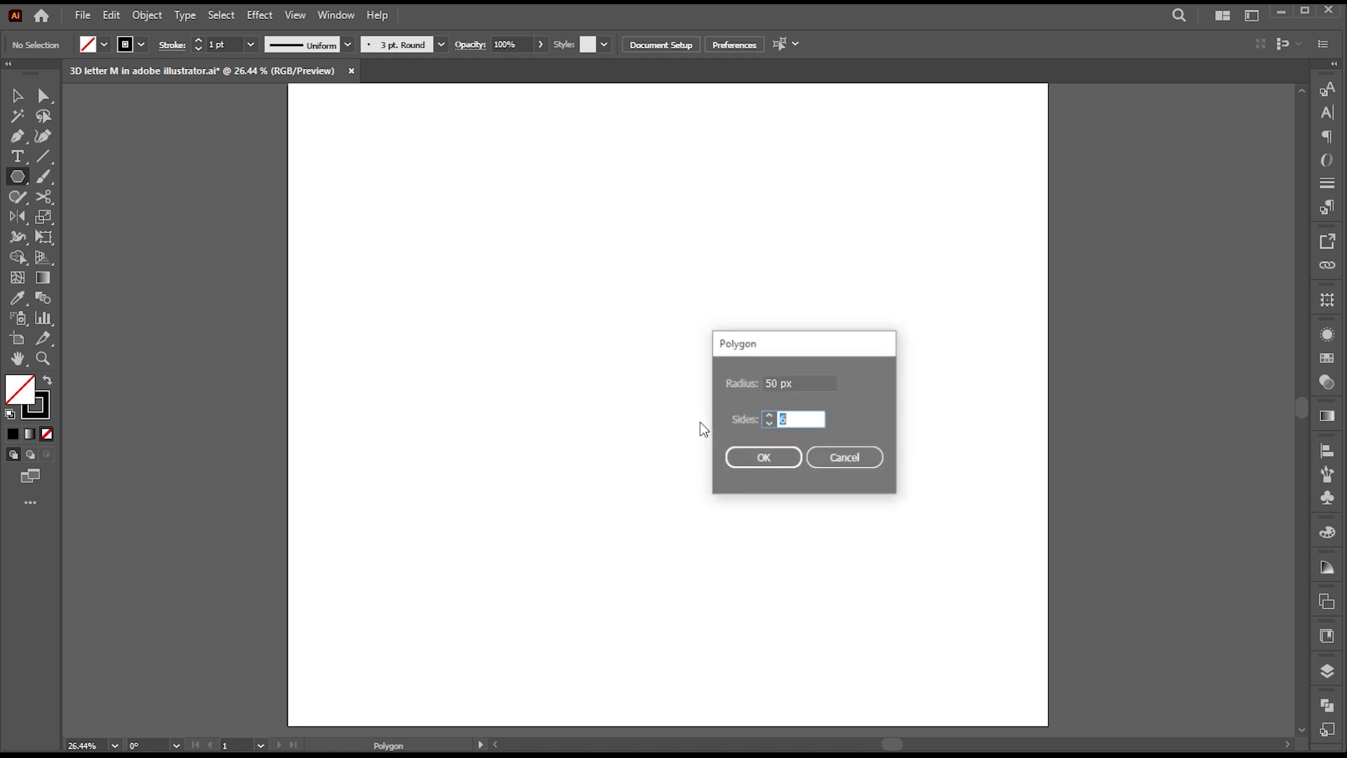
text(3)
key(Return)
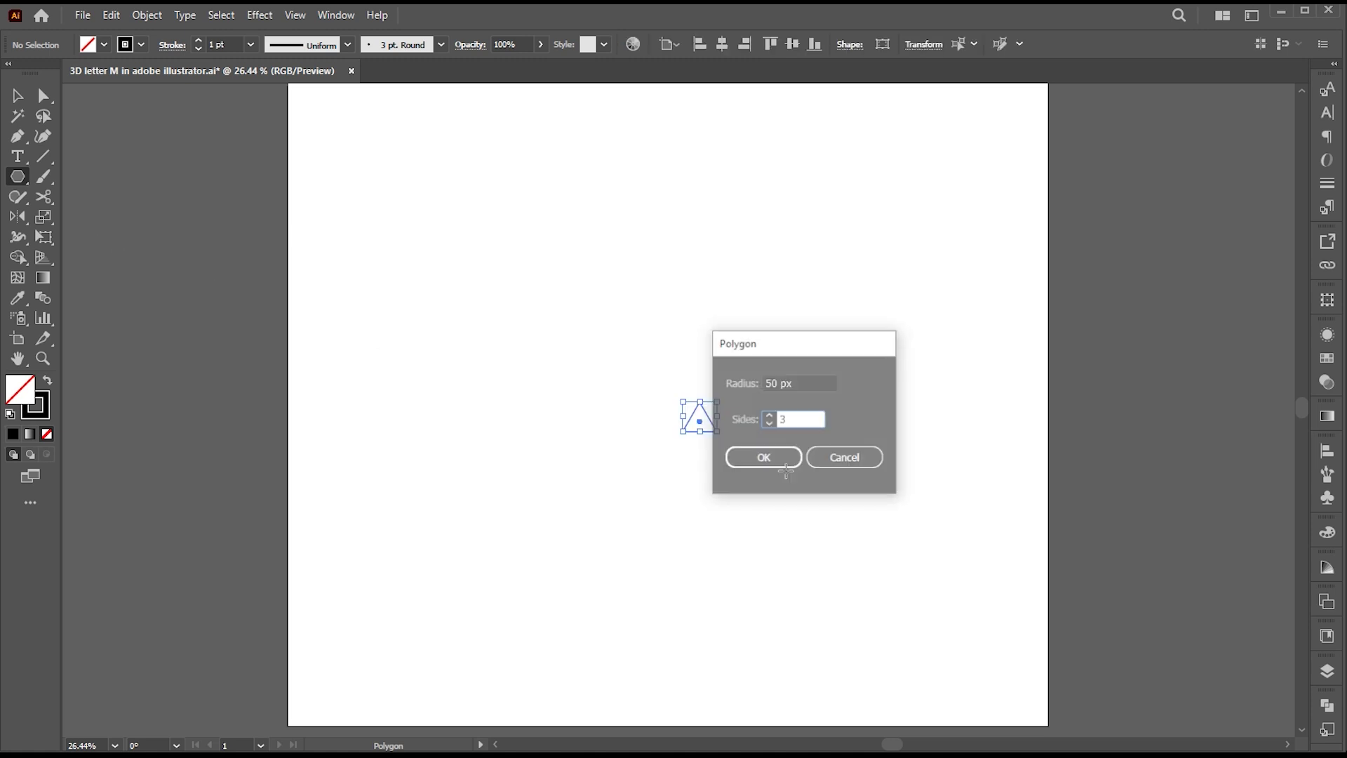
Step: Scale the triangle up and place it, with a copy, near the lower-left corner
key(v)
drag(715, 438, 429, 625)
click(736, 445)
click(472, 547)
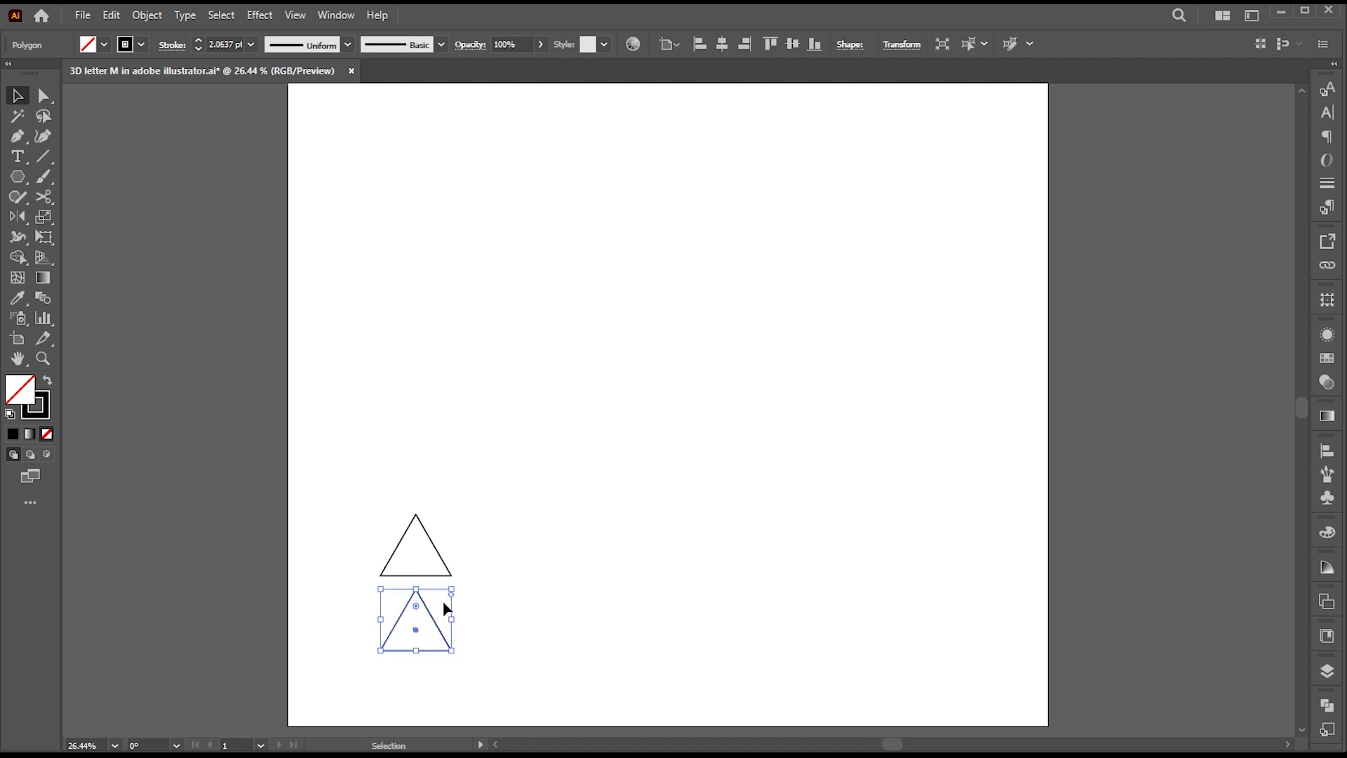
Step: Reflect the lower triangle horizontally and move it up against the upper triangle
click(23, 219)
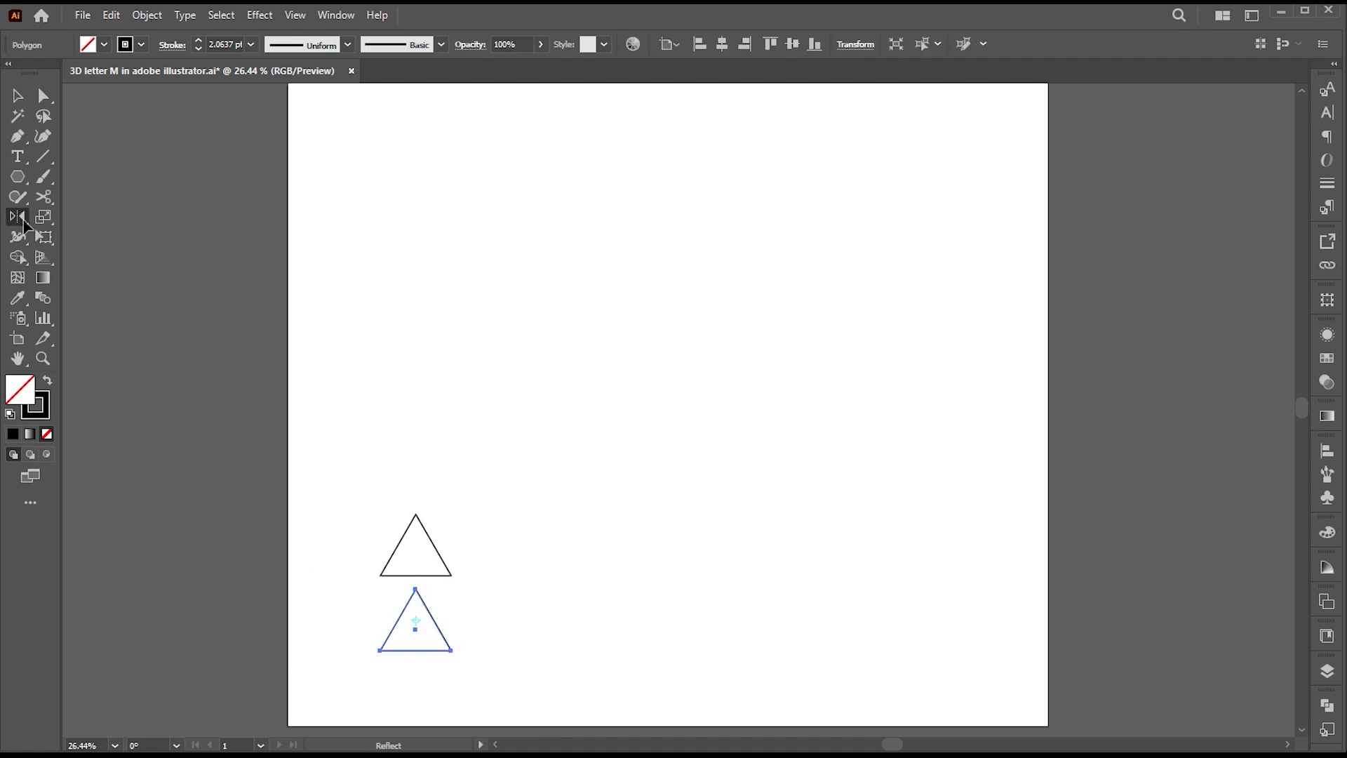
double_click(24, 220)
click(725, 330)
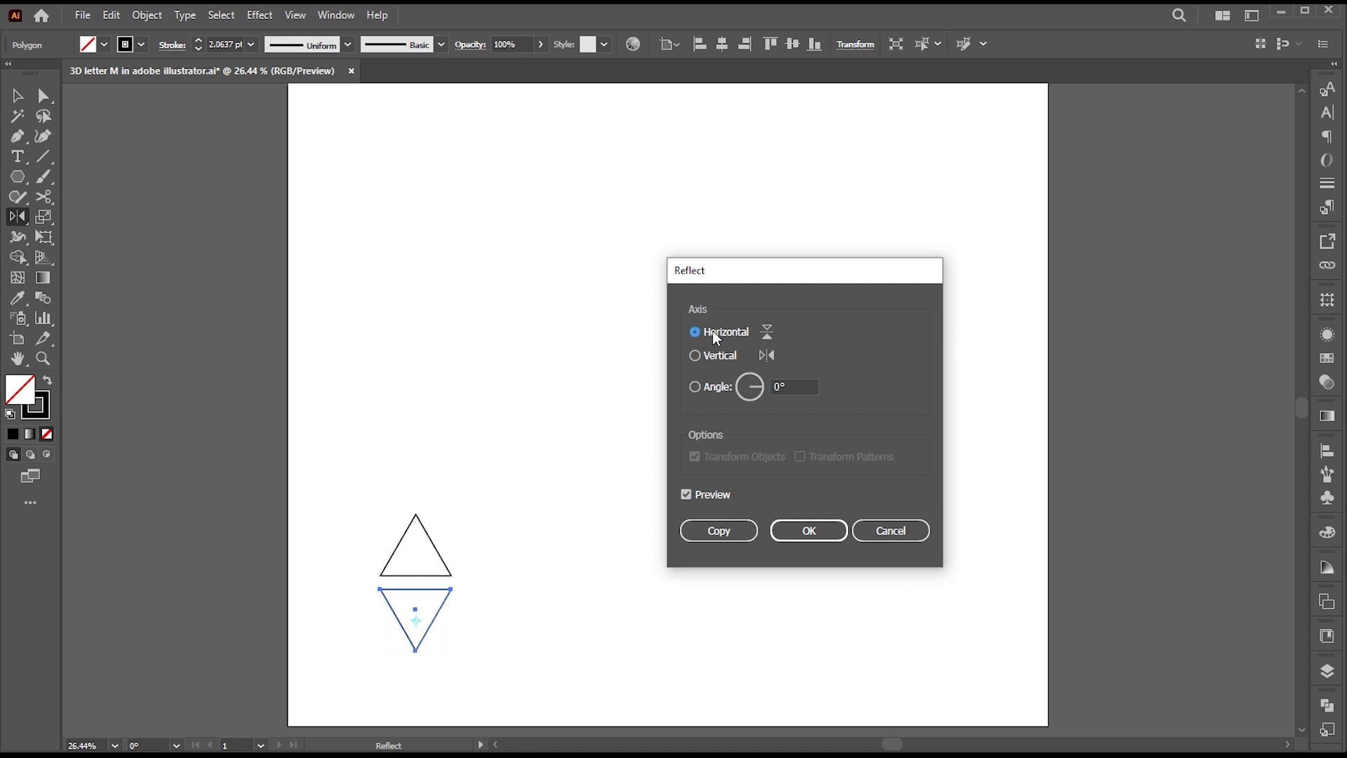
click(802, 532)
key(v)
click(444, 612)
drag(436, 618, 487, 586)
click(472, 549)
Step: Select both triangles and Unite them in Pathfinder into one diamond
drag(522, 504, 384, 618)
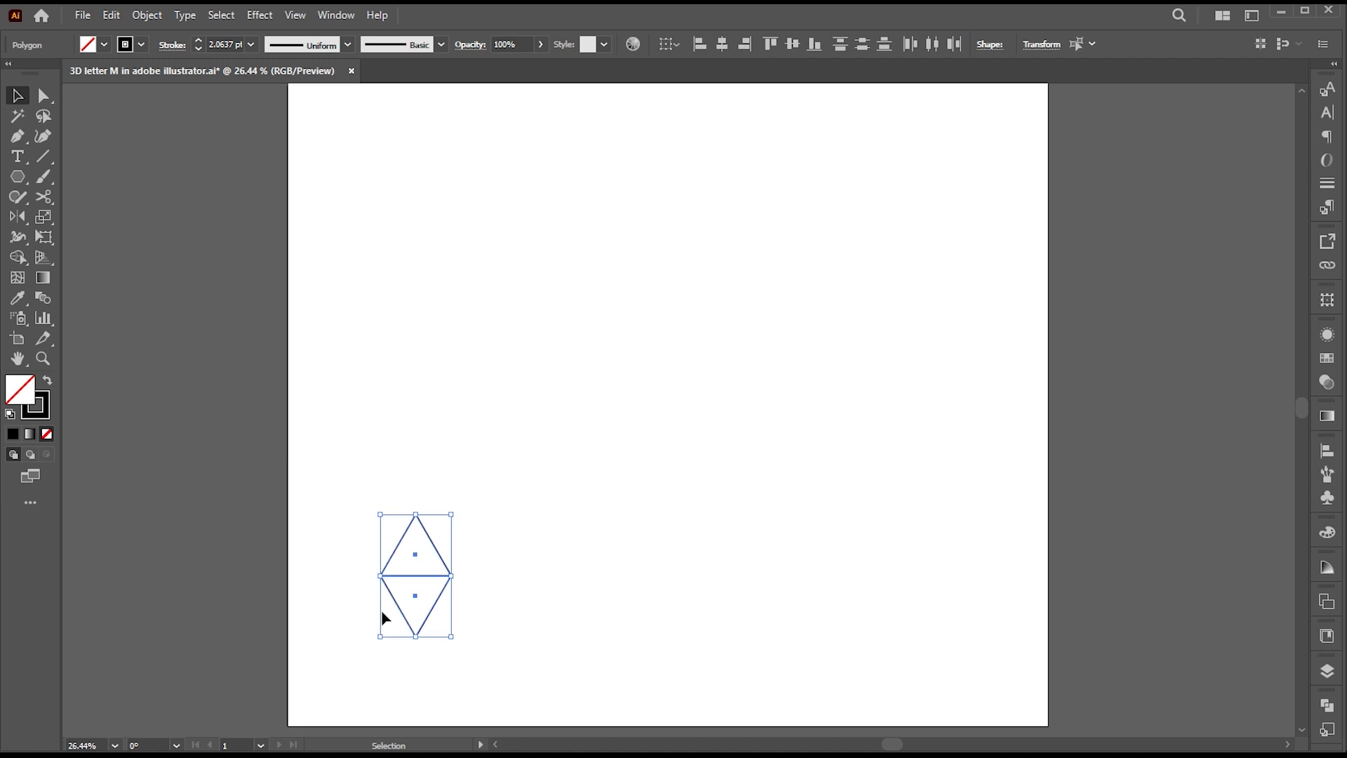
click(1326, 705)
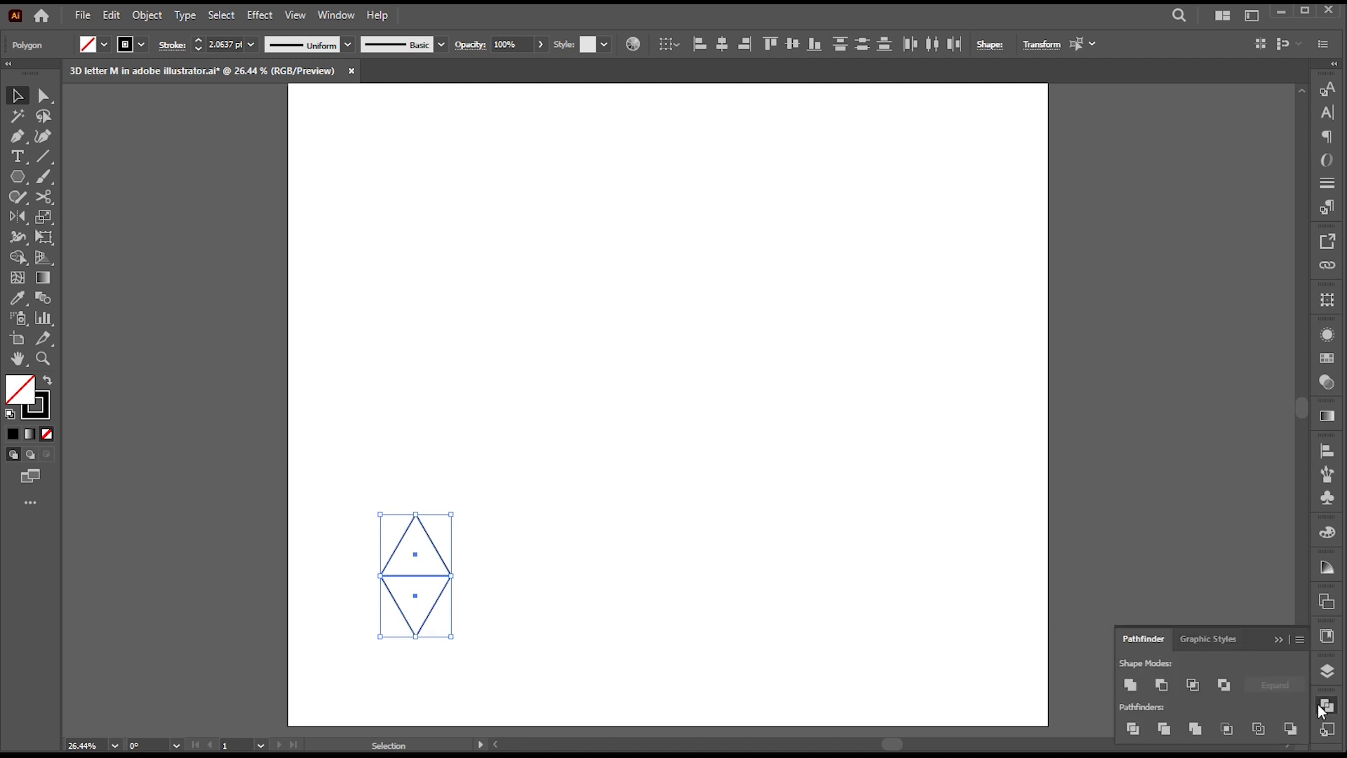
click(339, 17)
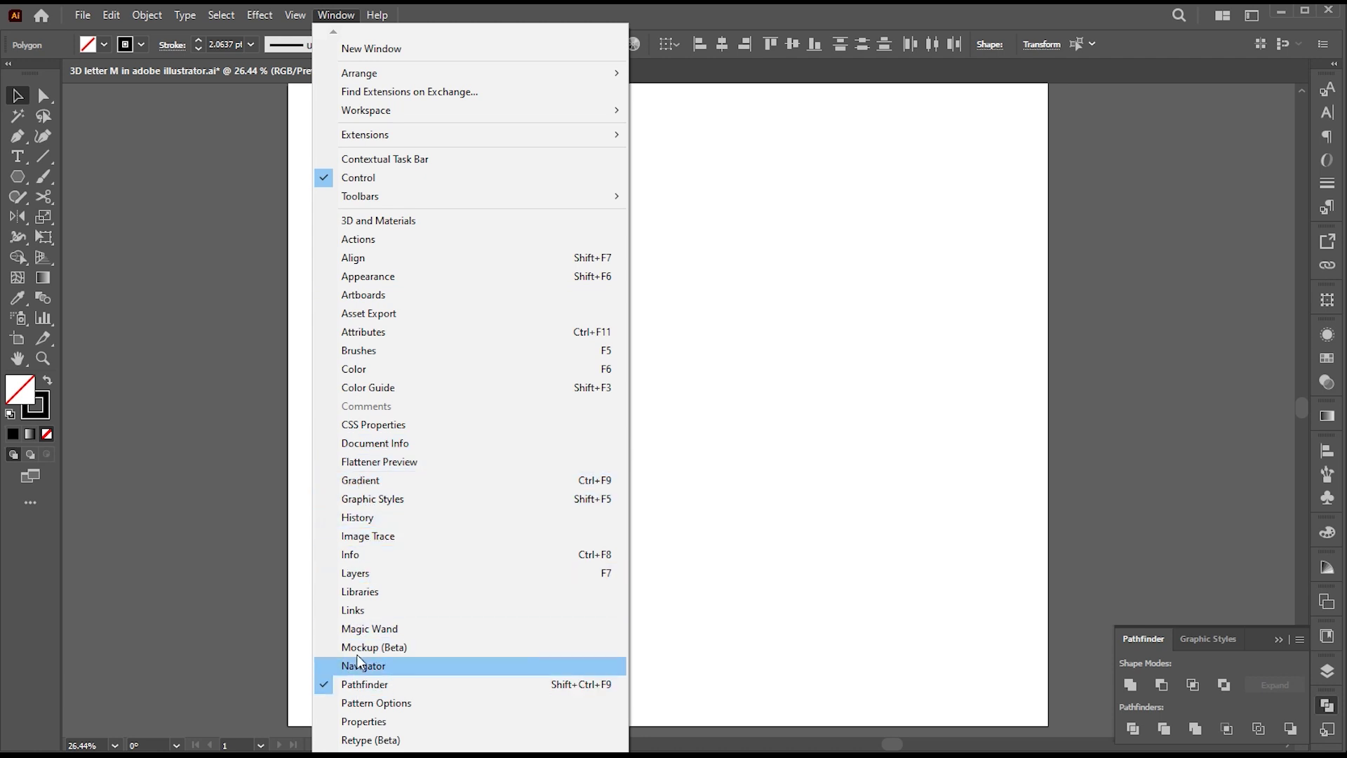
click(344, 15)
click(1134, 688)
click(1278, 639)
click(461, 535)
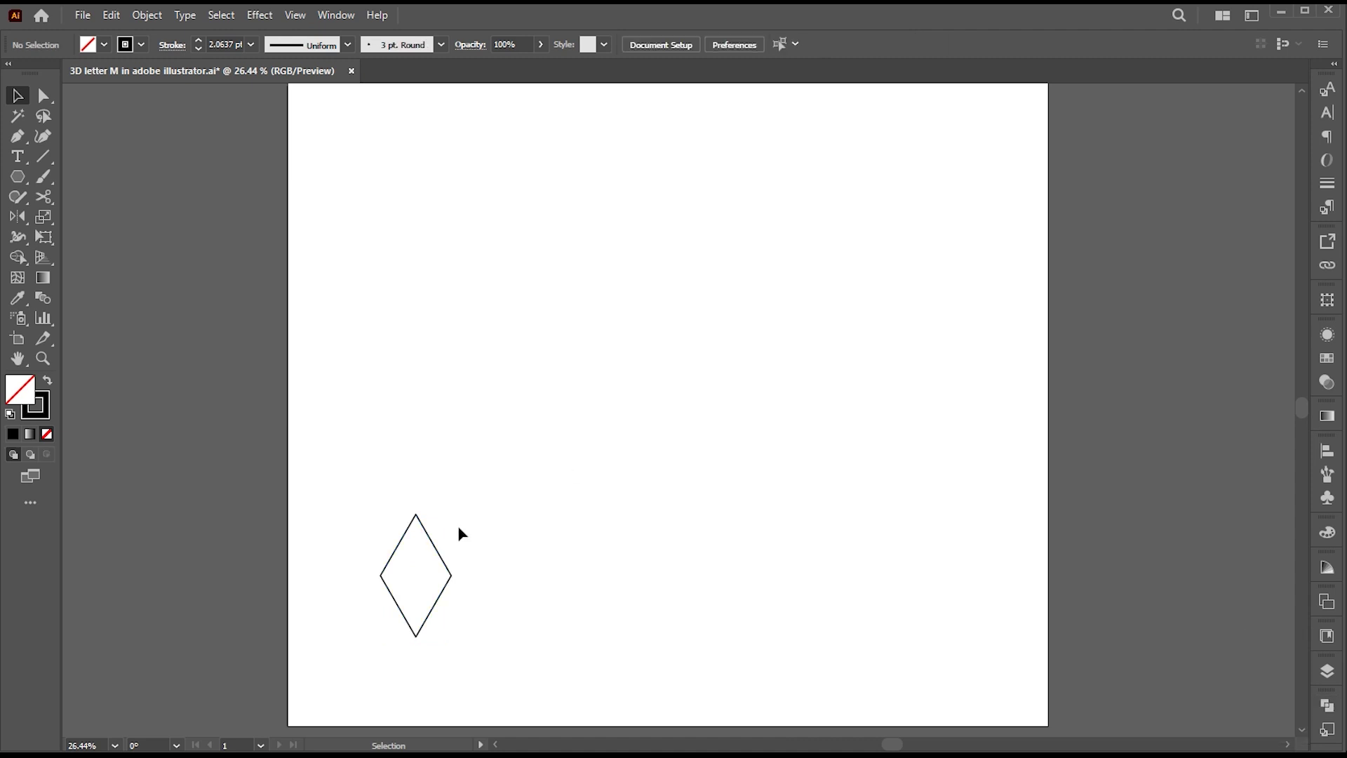
Step: Copy the diamond sideways and repeat with Ctrl+D to make a row of ten
drag(451, 570, 463, 602)
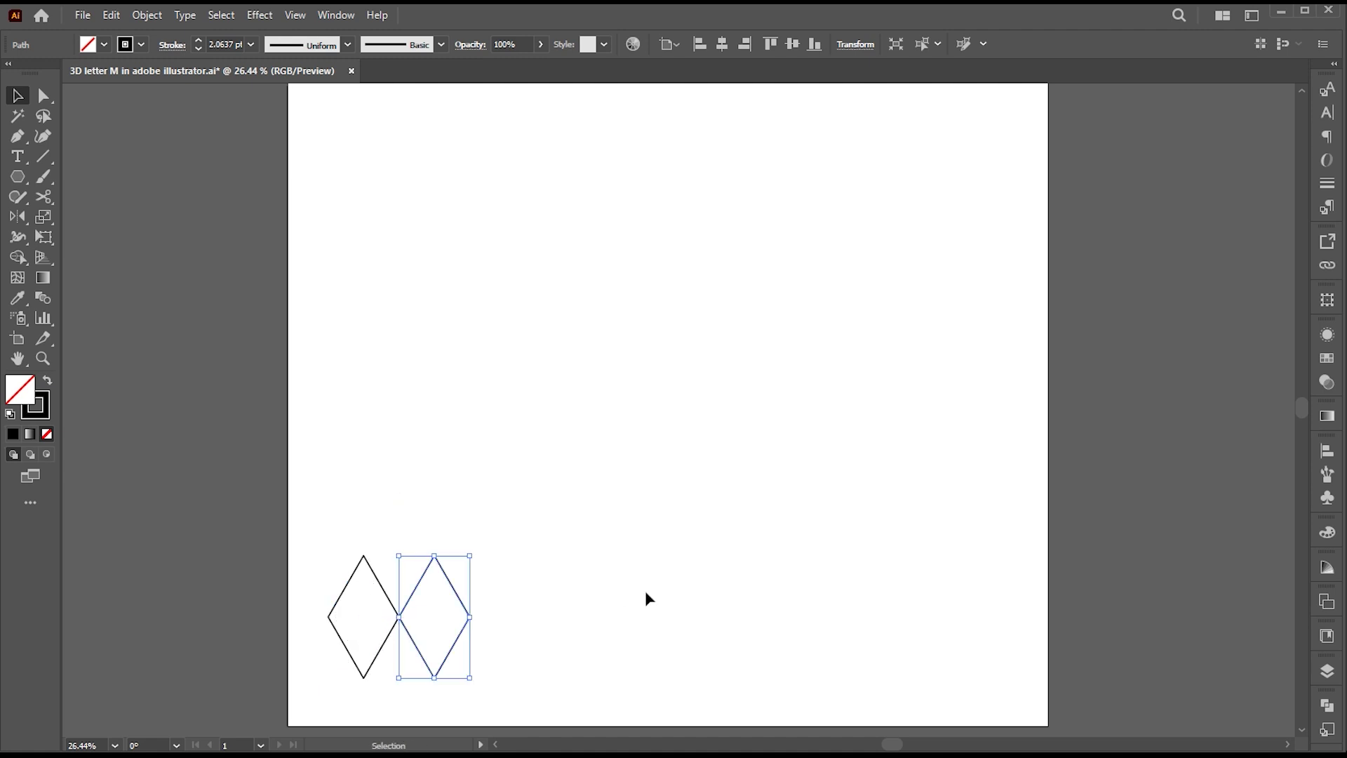
key(ctrl)
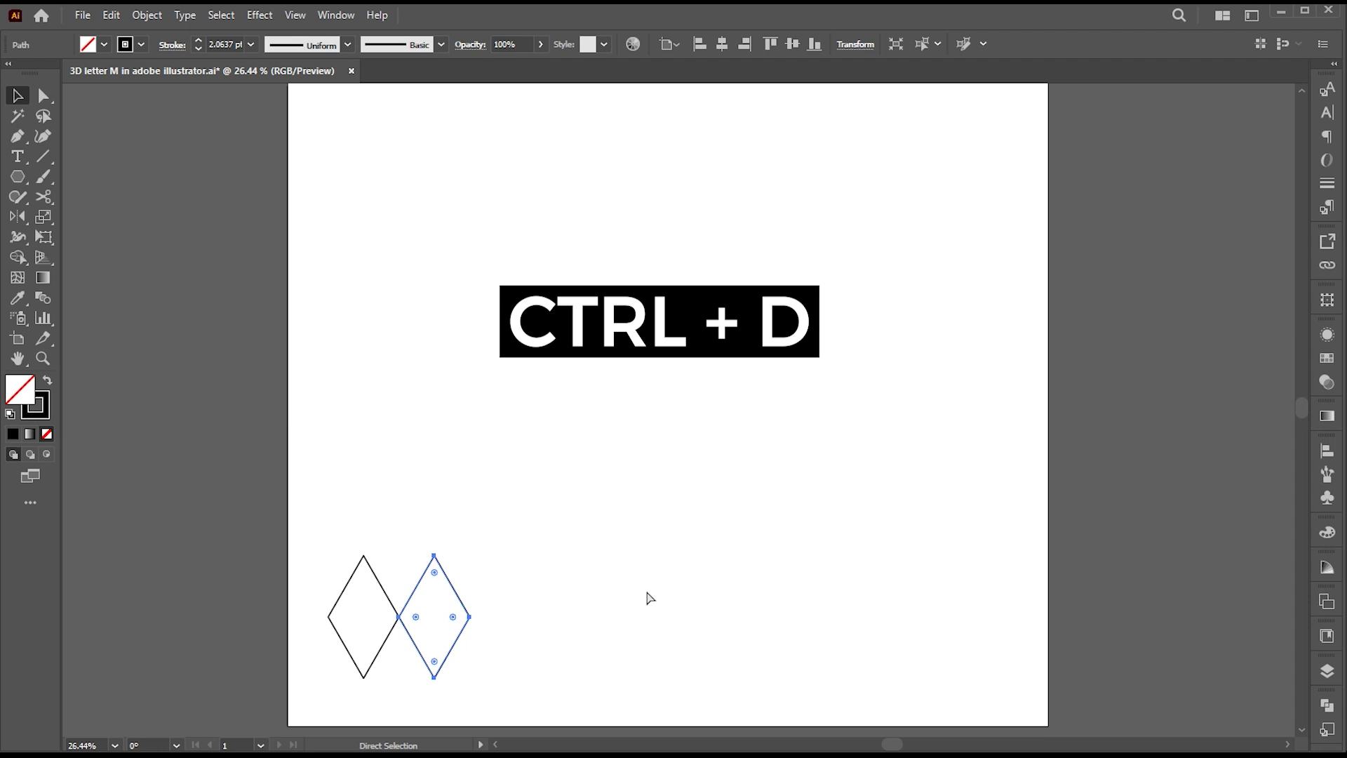
key(ctrl+d)
key(ctrl+d)
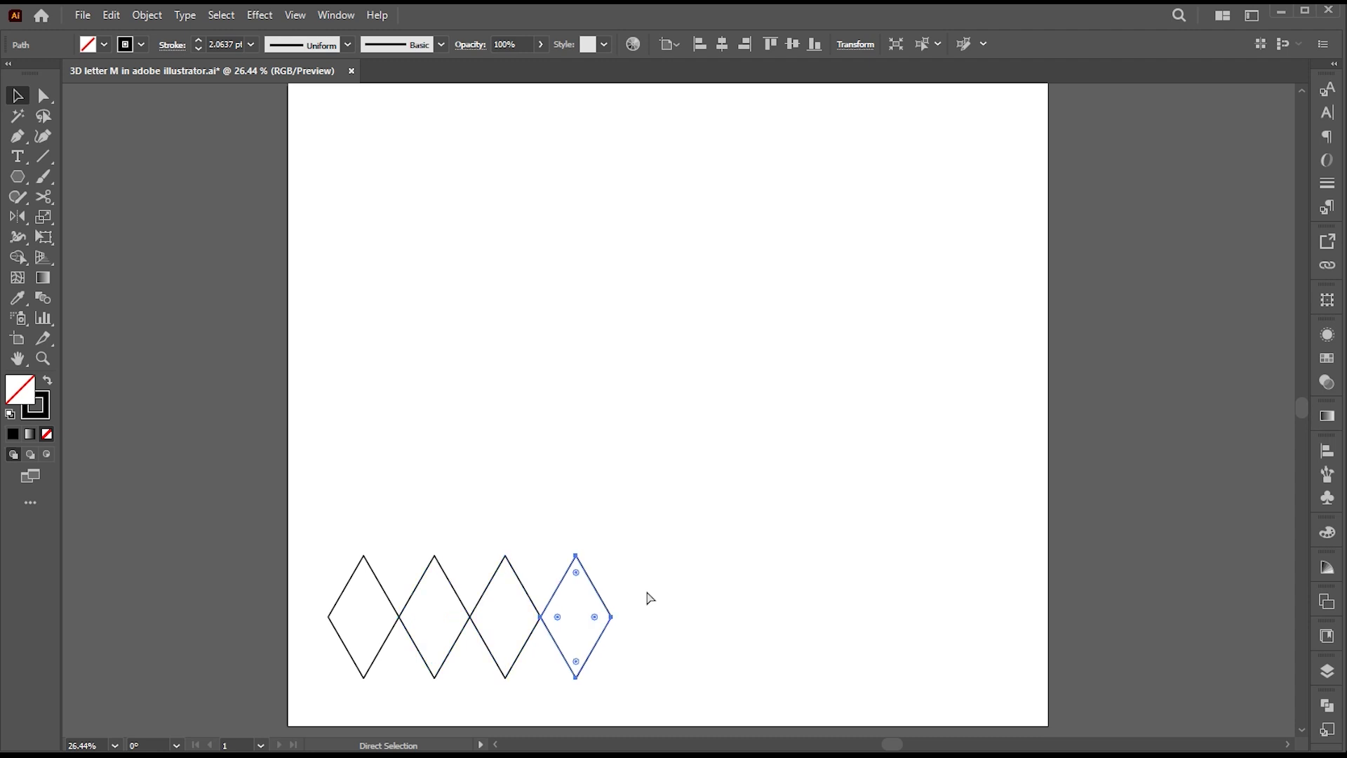
key(ctrl+d)
key(ctrl+d)
key(ctrl+d)
key(ctrl+d)
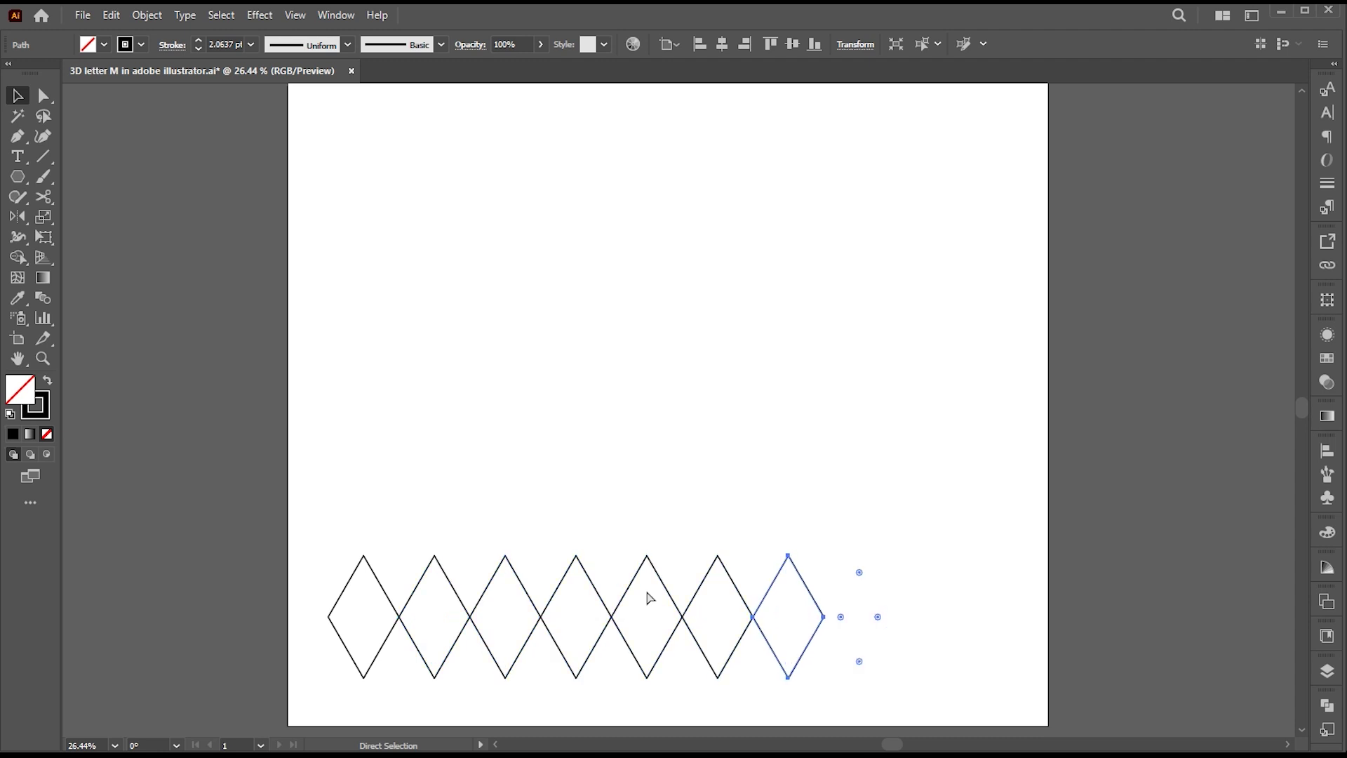
key(ctrl+d)
key(ctrl+d)
Step: Group the ten diamonds, shrink the row slightly, and add an offset overlapping copy
drag(1177, 466, 317, 694)
key(ctrl+g)
click(337, 696)
click(712, 562)
drag(685, 555, 685, 571)
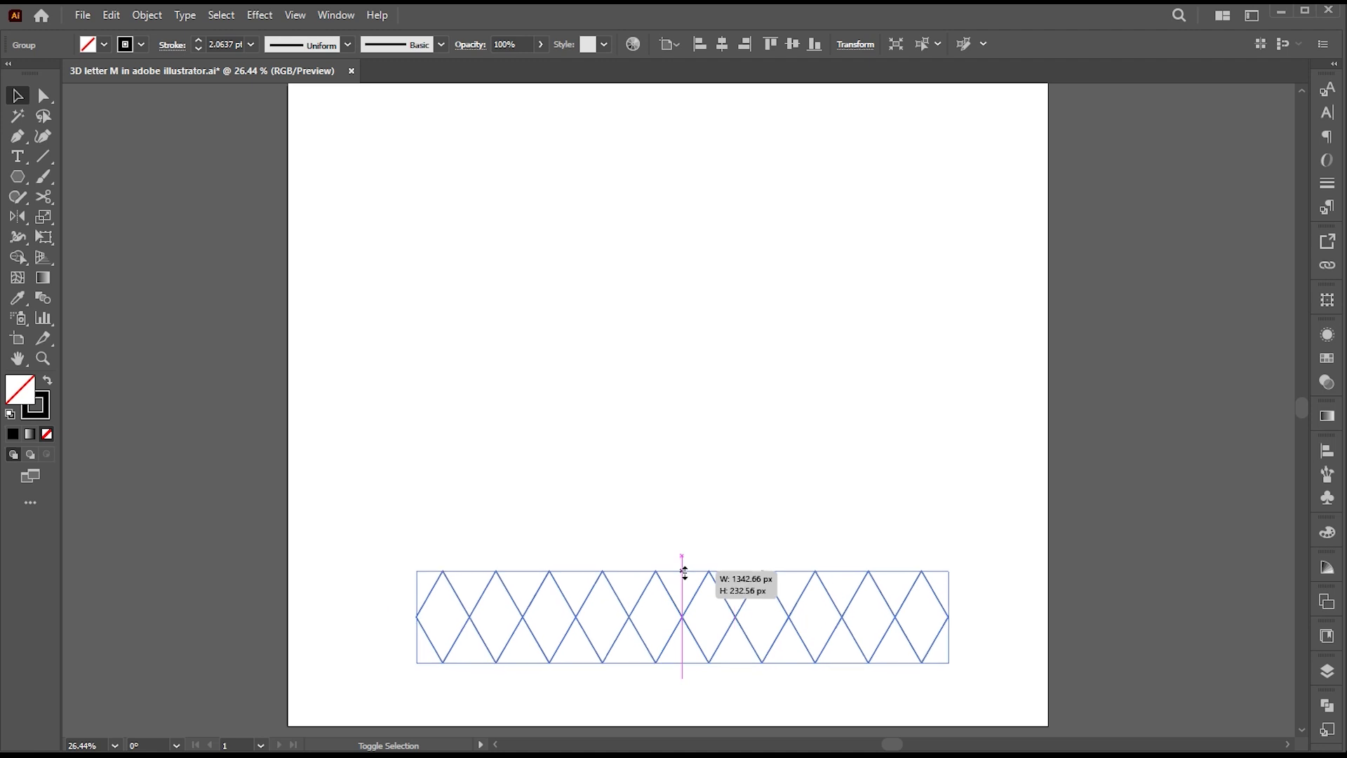
mouse_move(686, 617)
mouse_down()
mouse_move(660, 654)
mouse_move(692, 619)
mouse_up()
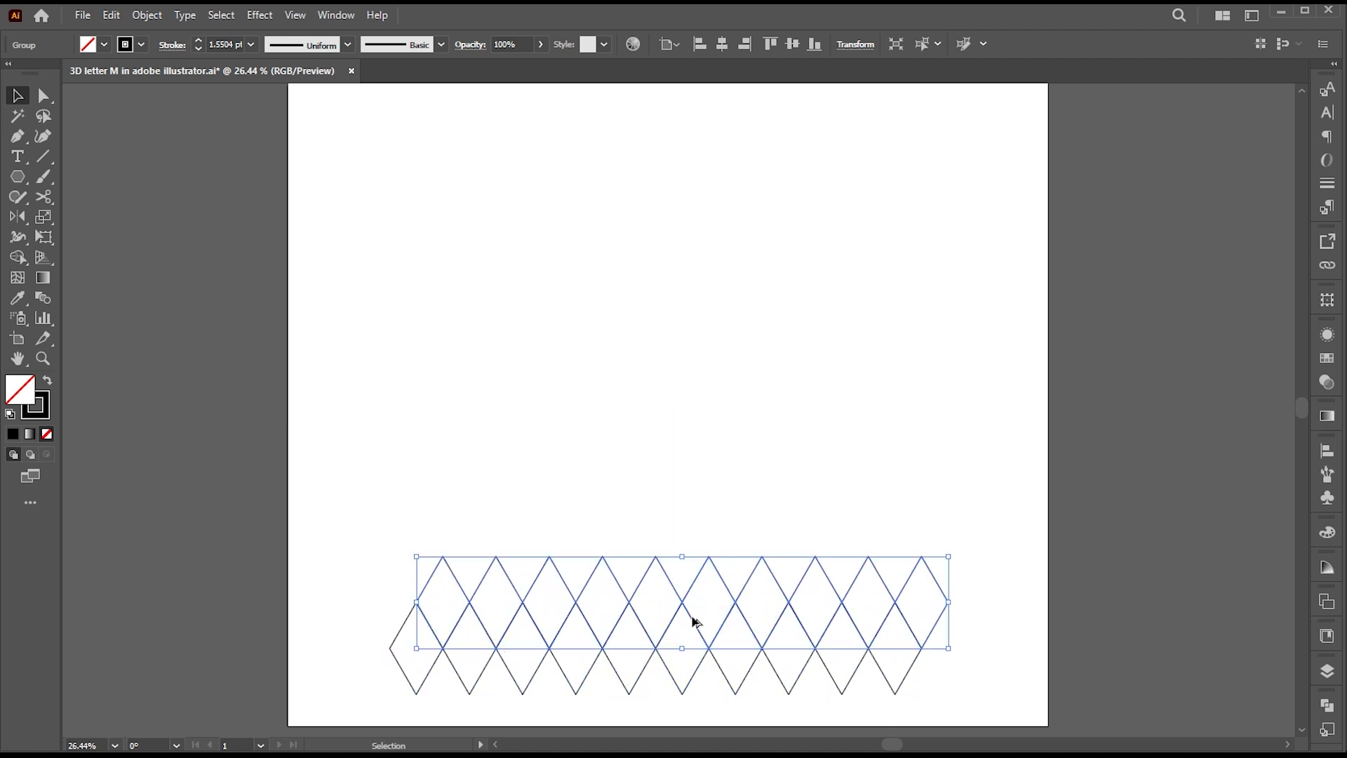
Step: Copy the diamond rows straight upward and repeat with Ctrl+D to stack them
click(687, 470)
drag(959, 550, 371, 711)
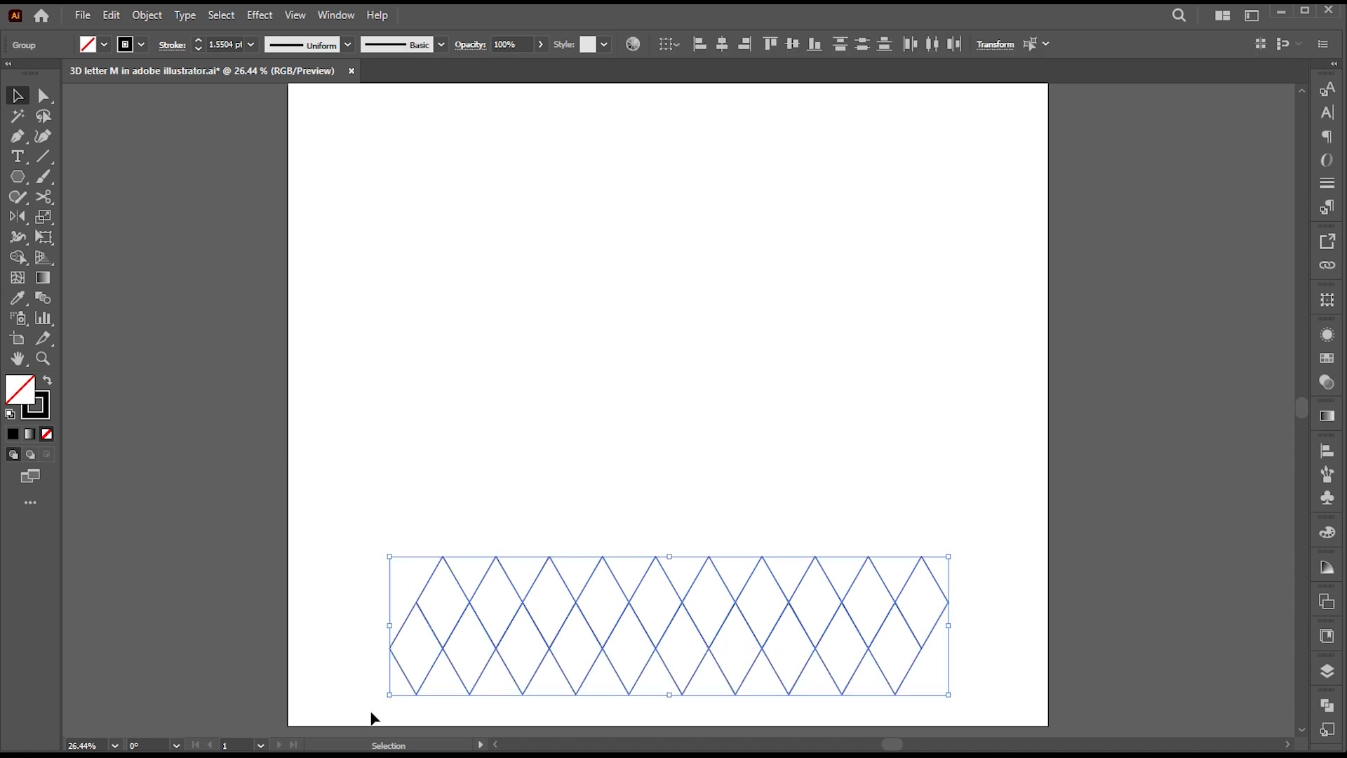
drag(485, 684, 495, 583)
key(ctrl+d)
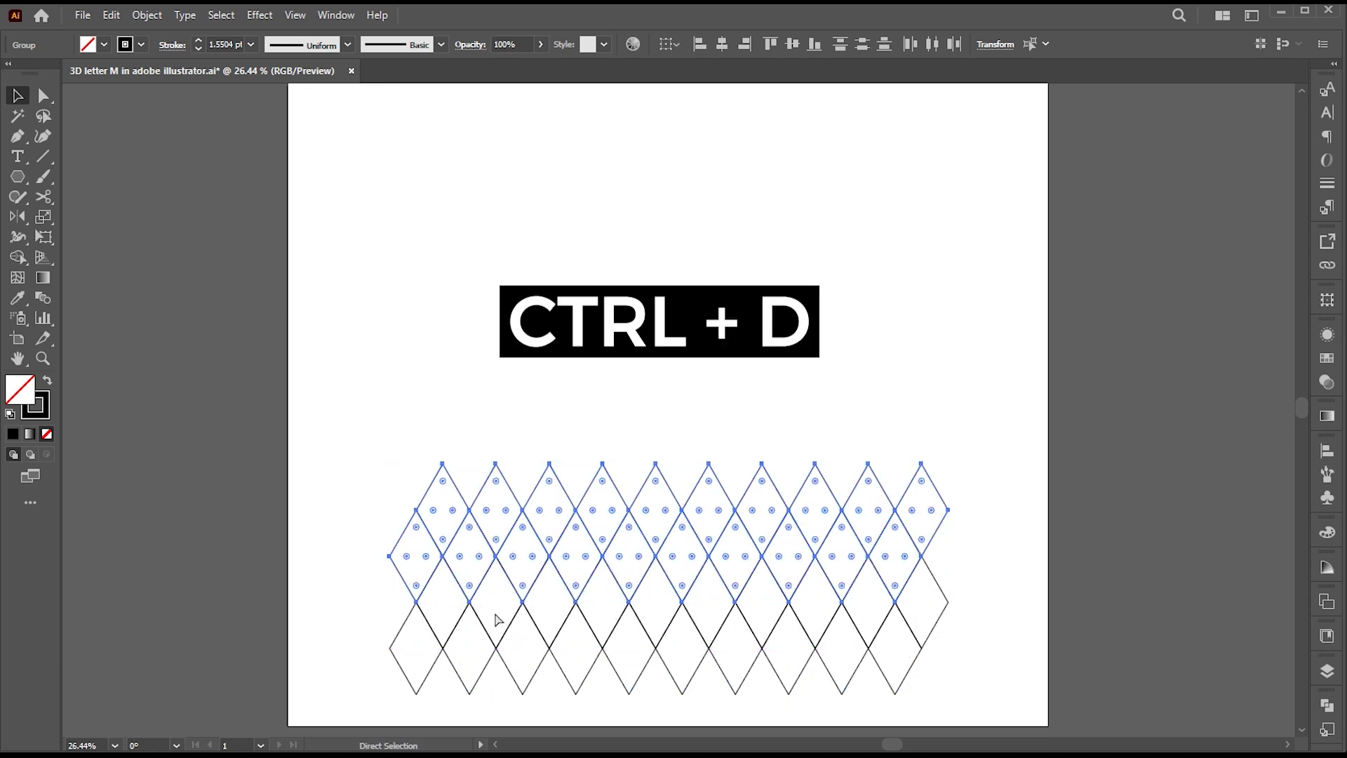
key(ctrl+d)
key(ctrl+d)
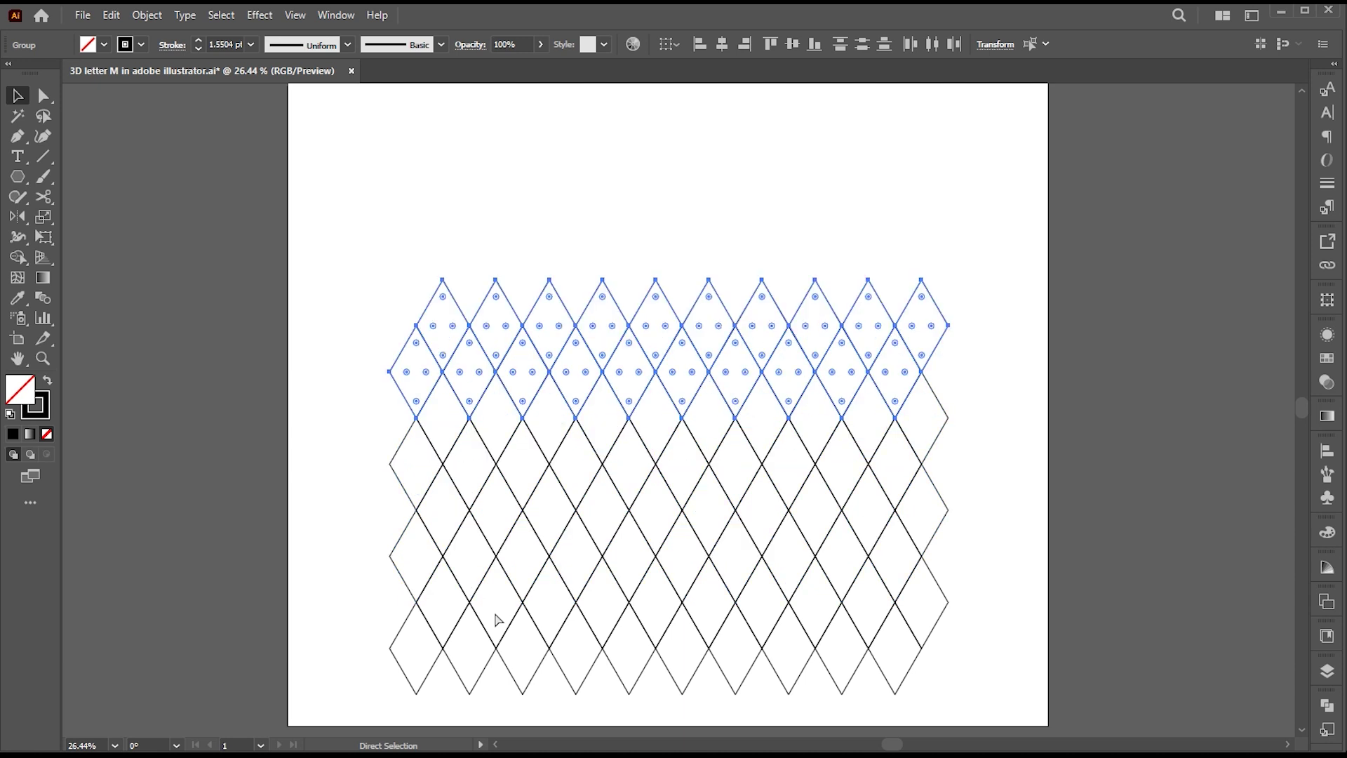
key(ctrl+d)
Step: Select the whole diamond lattice and move it up on the artboard
click(1073, 399)
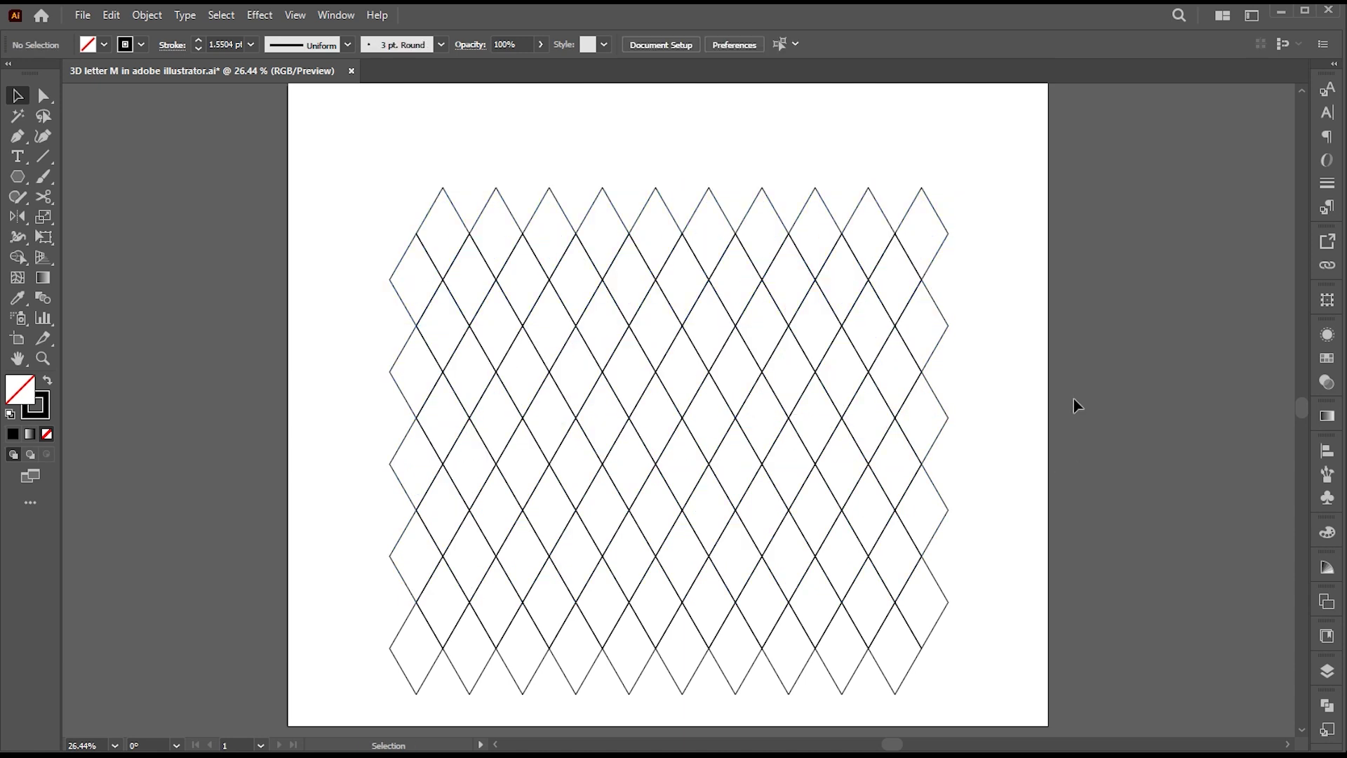
drag(1022, 171, 330, 710)
drag(737, 511, 735, 482)
click(1014, 422)
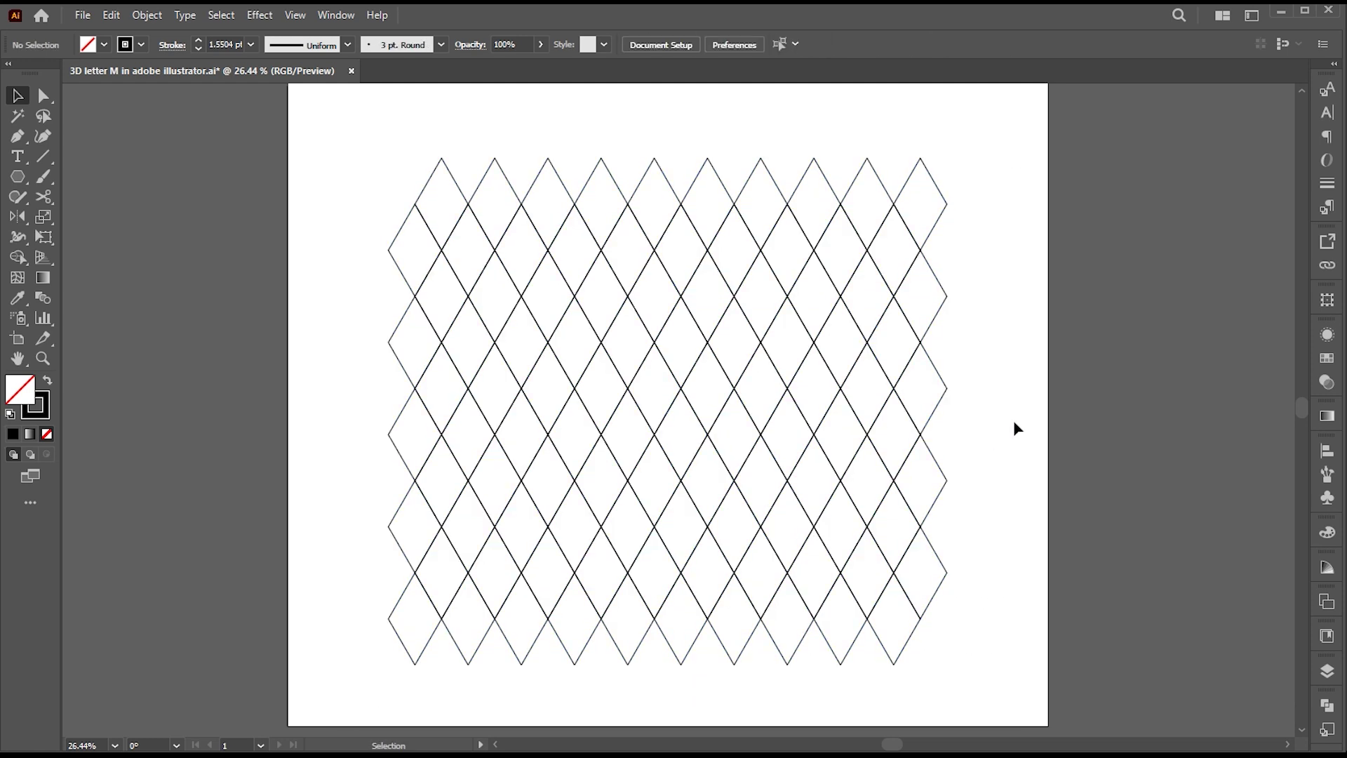
Step: Draw a horizontal line across the lattice and extend its left end outward
click(44, 156)
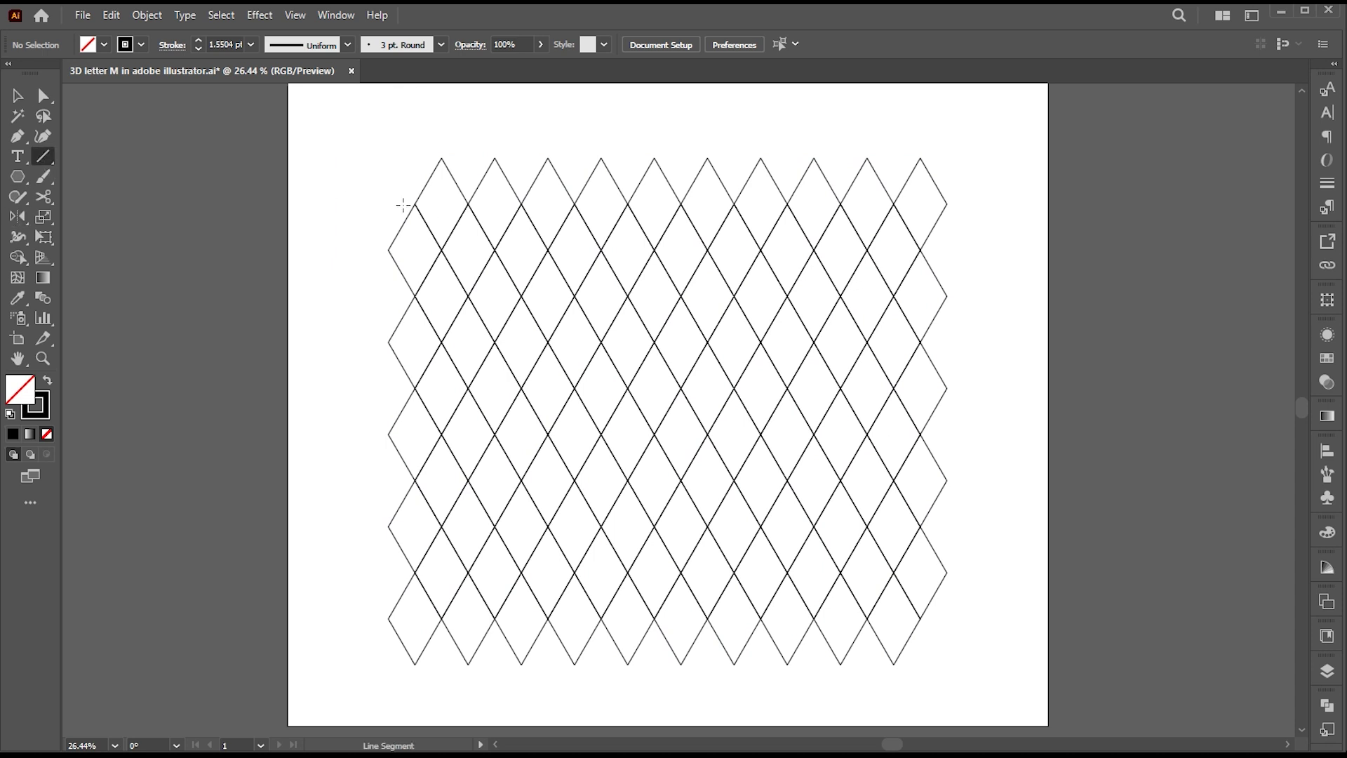
drag(369, 204, 984, 203)
key(v)
key(a)
drag(370, 203, 353, 203)
key(ctrl+shift+a)
key(v)
Step: Copy the line down to each row's midpoints with Ctrl+D, then select the whole grid
drag(973, 205, 984, 250)
key(ctrl+d)
key(ctrl+d)
key(ctrl+d)
key(ctrl+d)
key(ctrl+d)
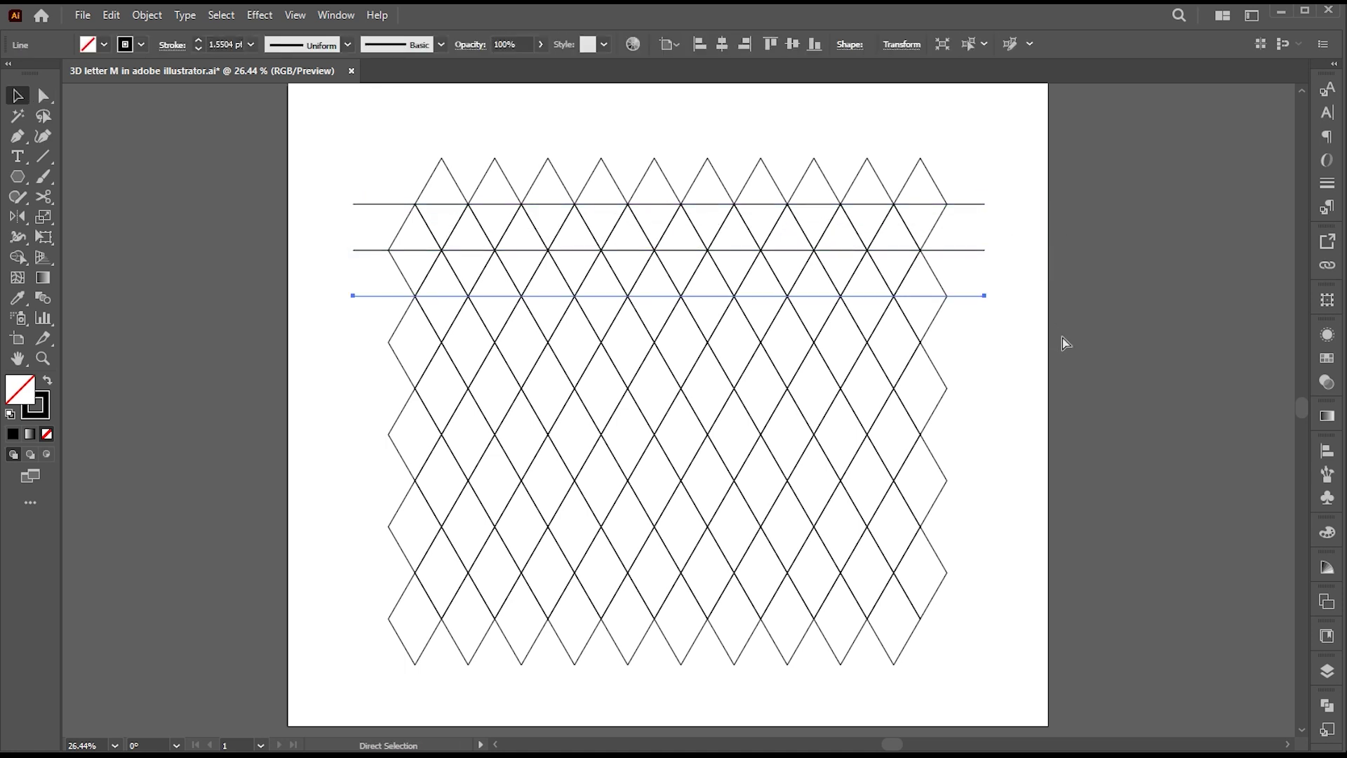
key(ctrl+d)
key(ctrl+d)
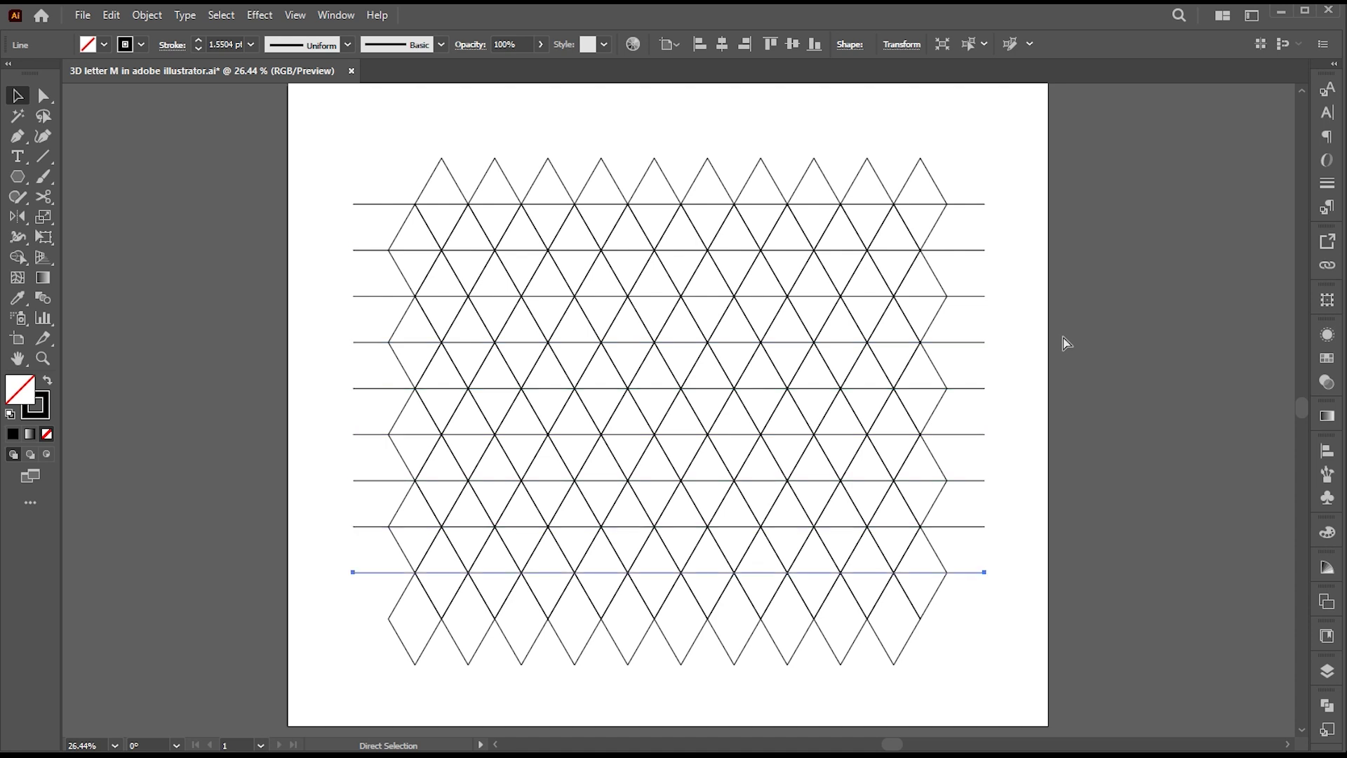
key(ctrl+d)
click(1064, 390)
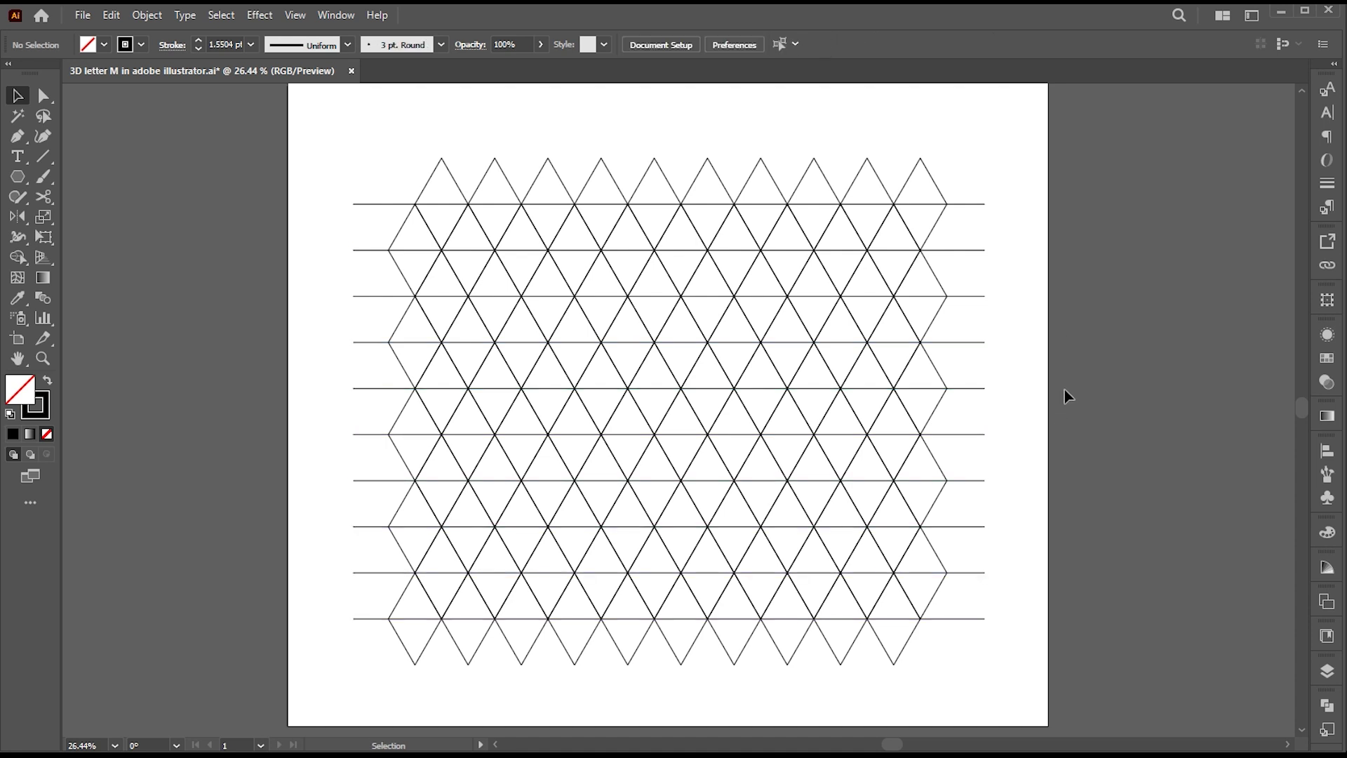
drag(1046, 153, 331, 694)
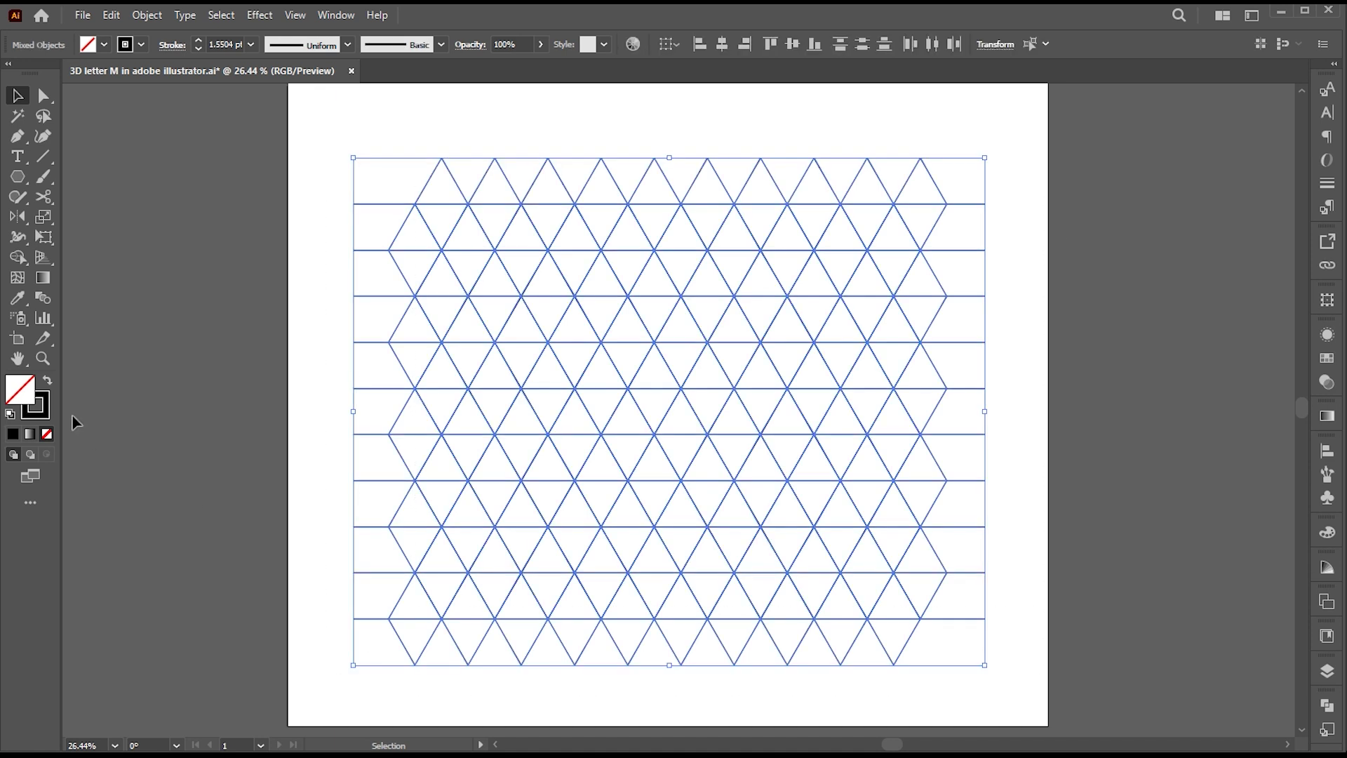
Step: Choose the Shape Builder tool with a white-to-black gradient fill
click(15, 259)
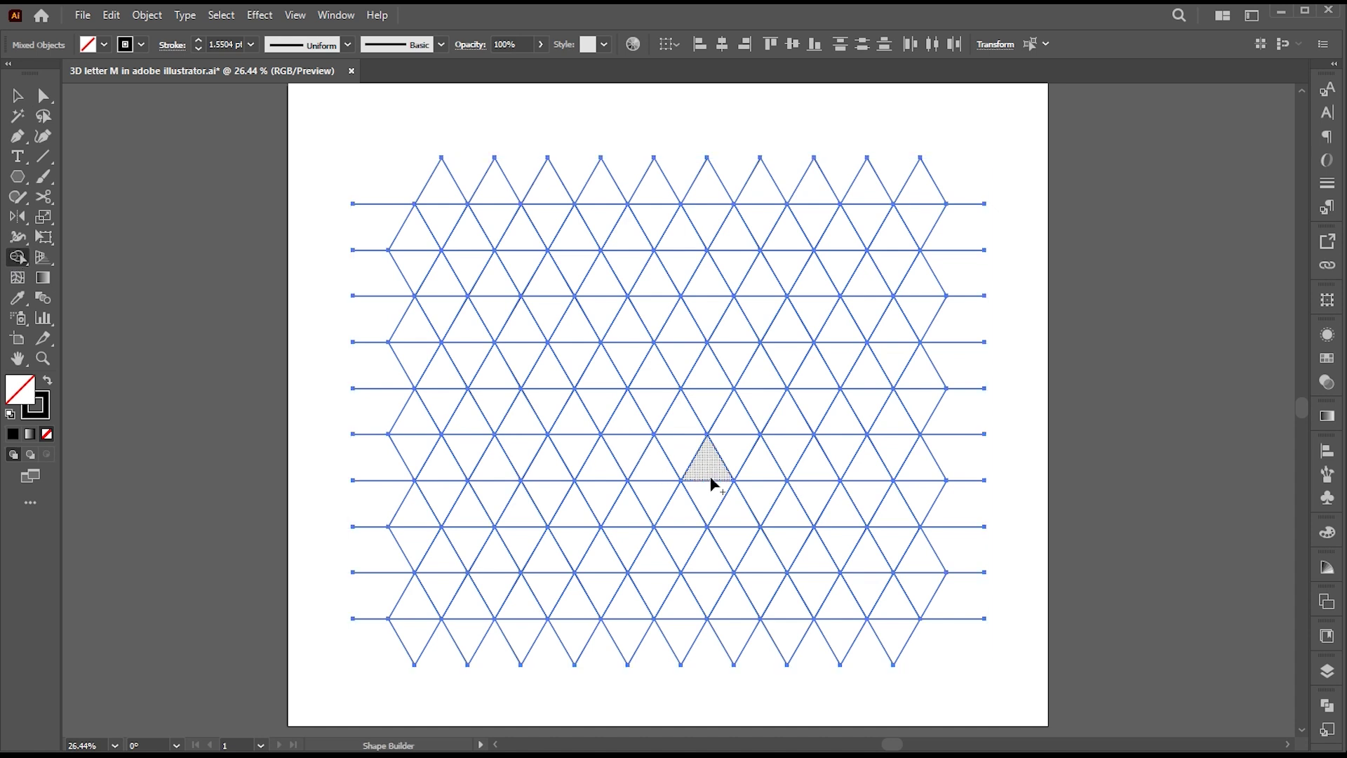
key(period)
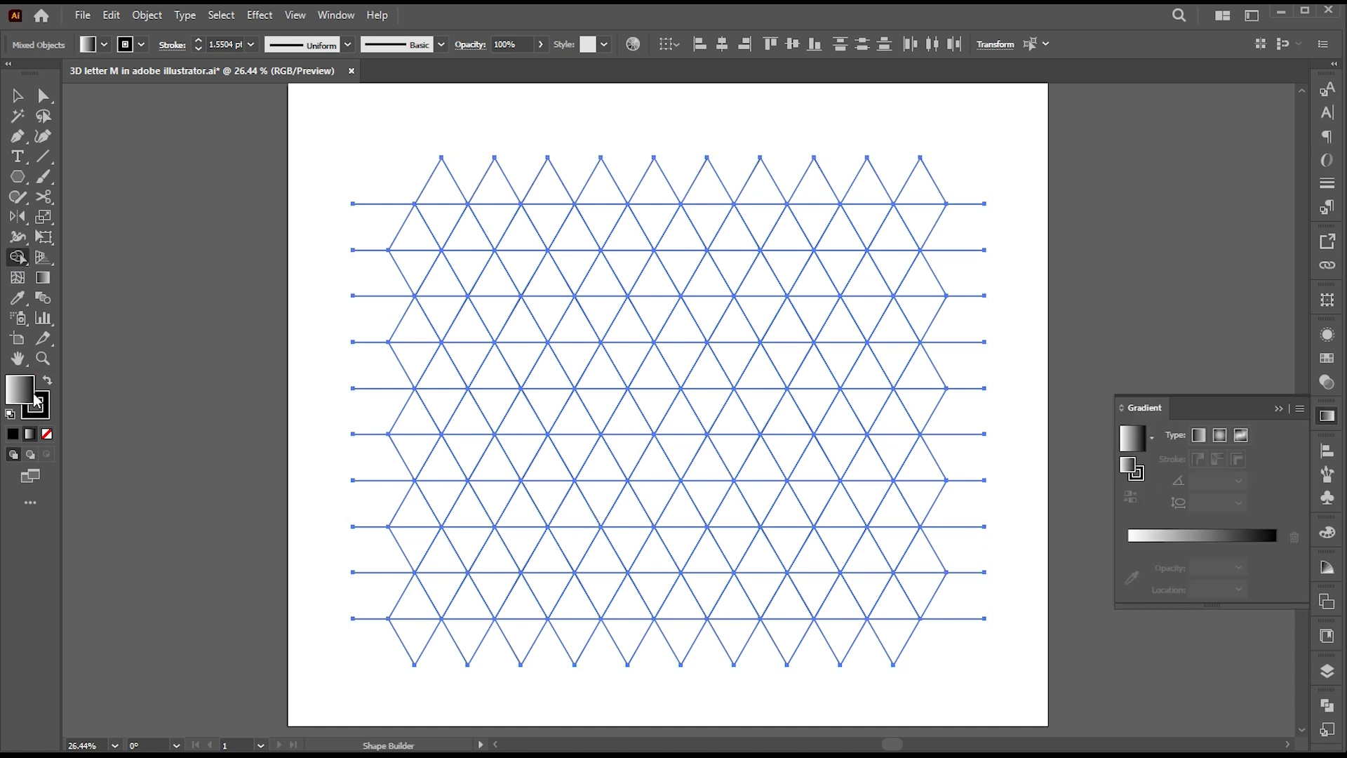
click(1279, 409)
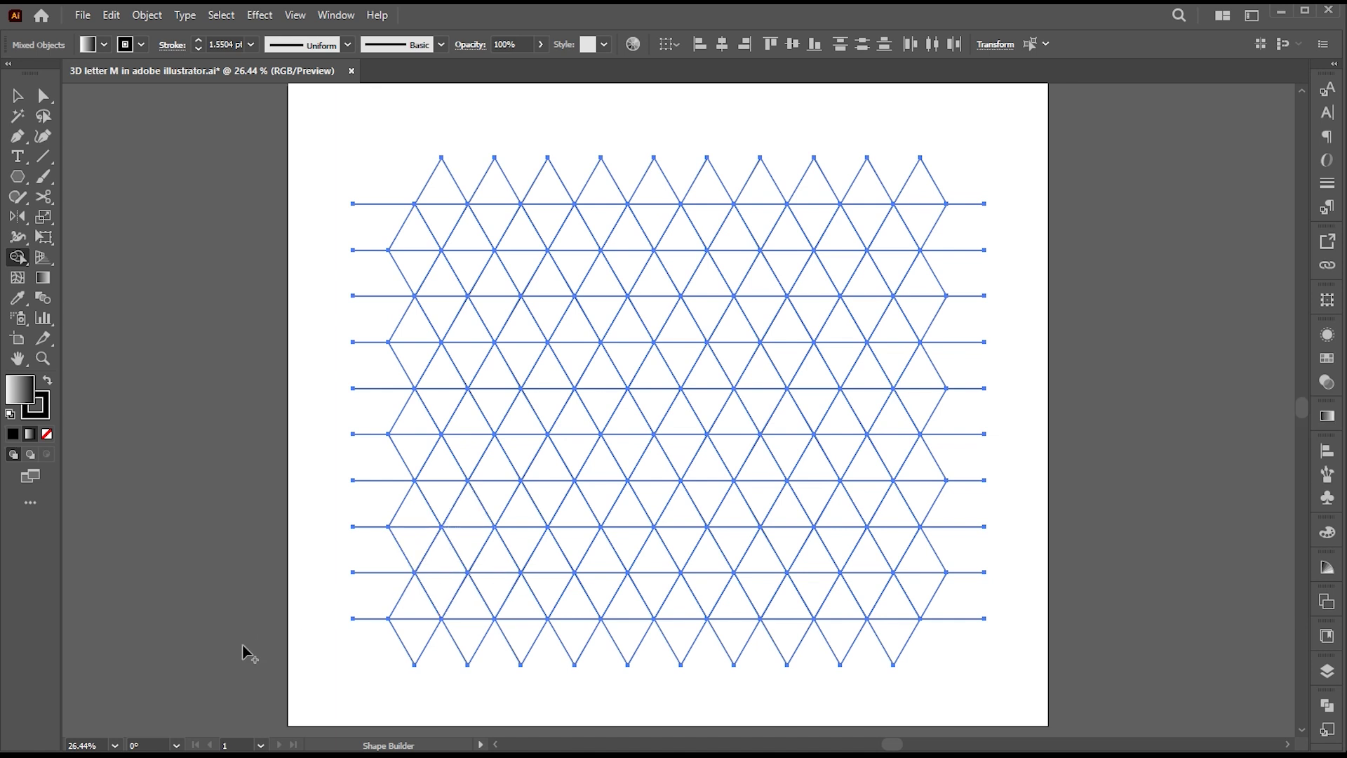
Step: Merge grid triangles into the M's faces: left stroke, diagonals, middle and right strokes
mouse_move(478, 550)
mouse_down()
mouse_move(504, 554)
mouse_move(517, 457)
mouse_move(580, 366)
mouse_up()
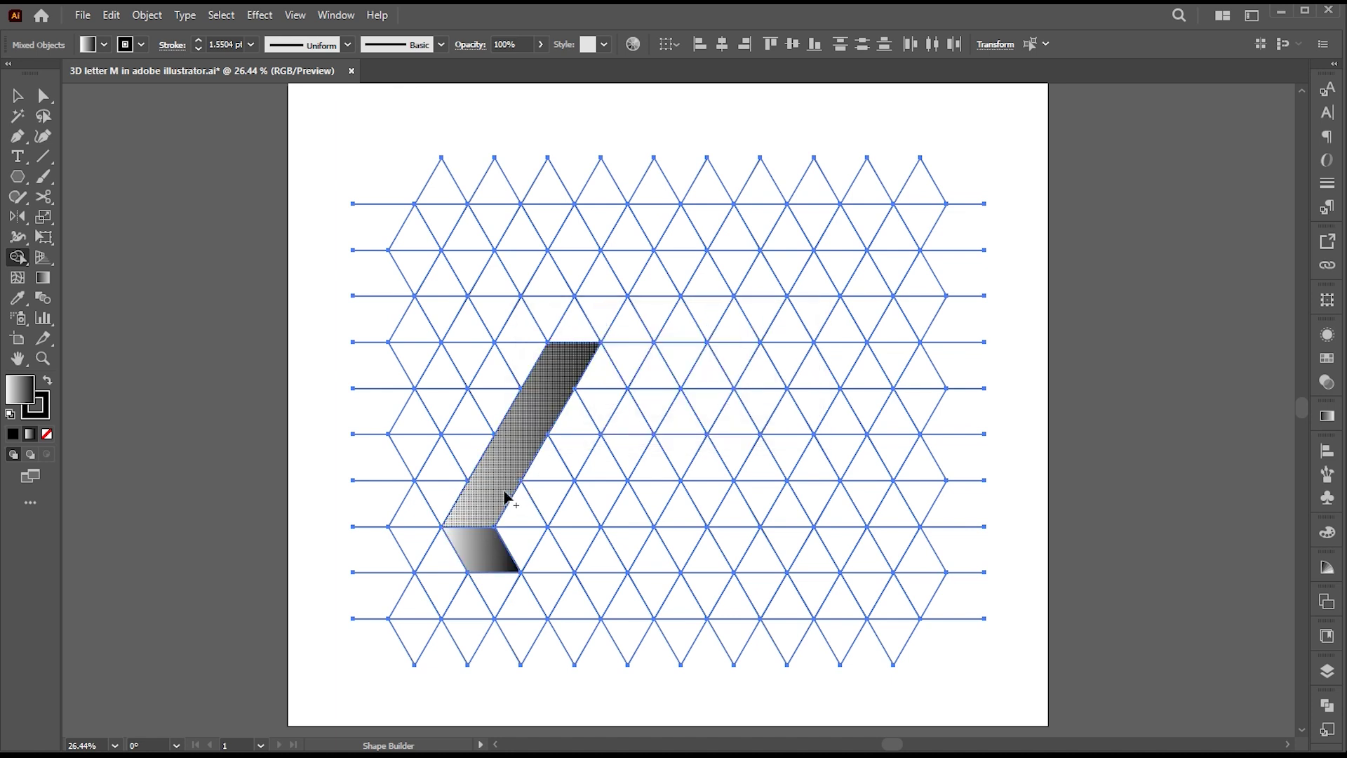
mouse_move(526, 534)
mouse_down()
mouse_move(606, 378)
mouse_move(637, 442)
mouse_move(606, 476)
mouse_move(635, 535)
mouse_move(660, 460)
mouse_move(729, 378)
mouse_up()
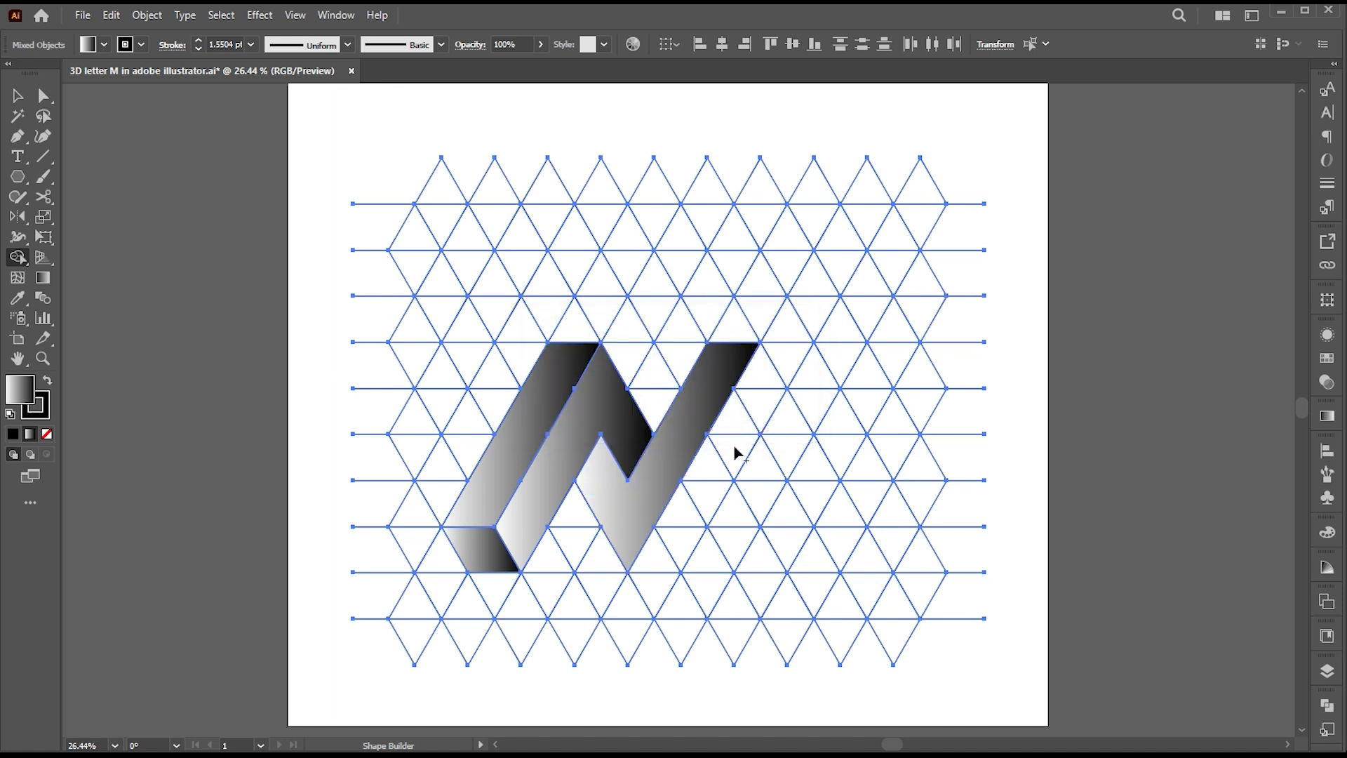
drag(658, 566, 765, 392)
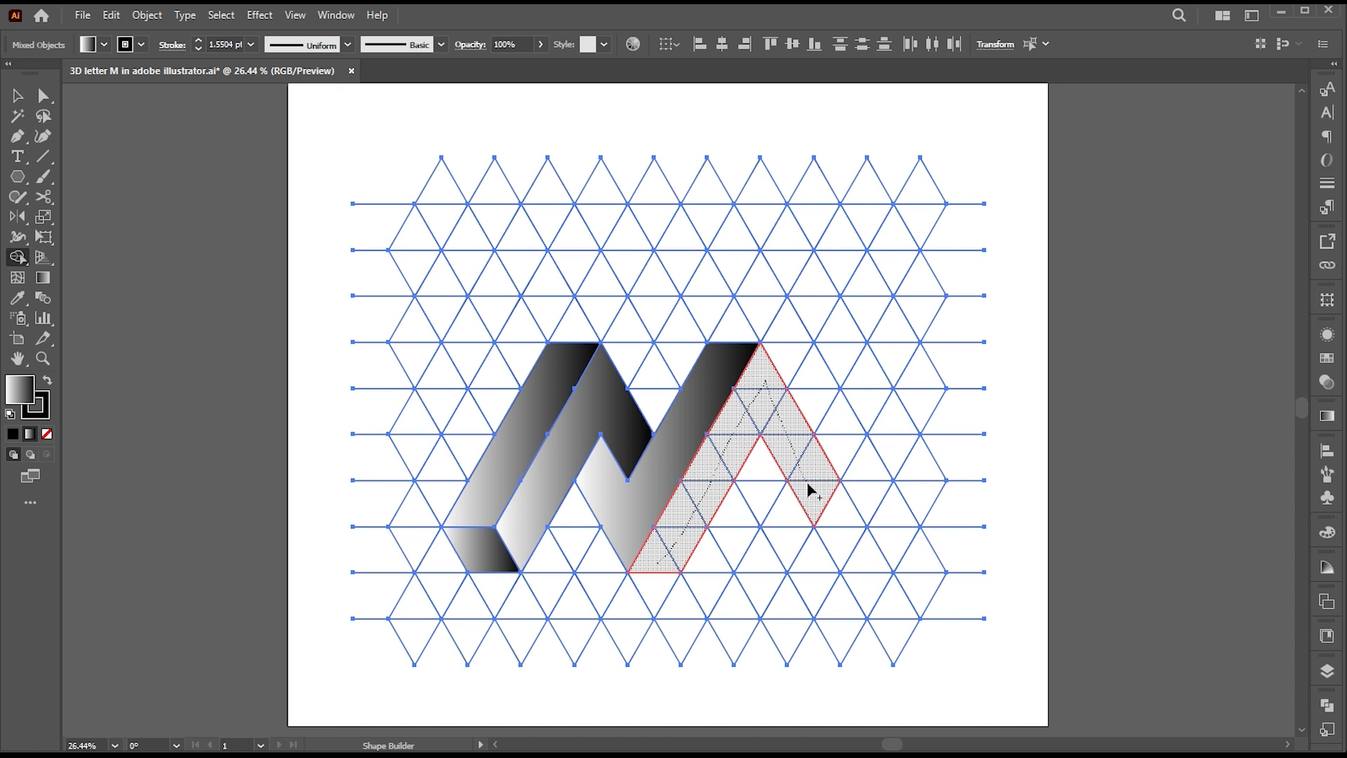
drag(827, 516, 824, 519)
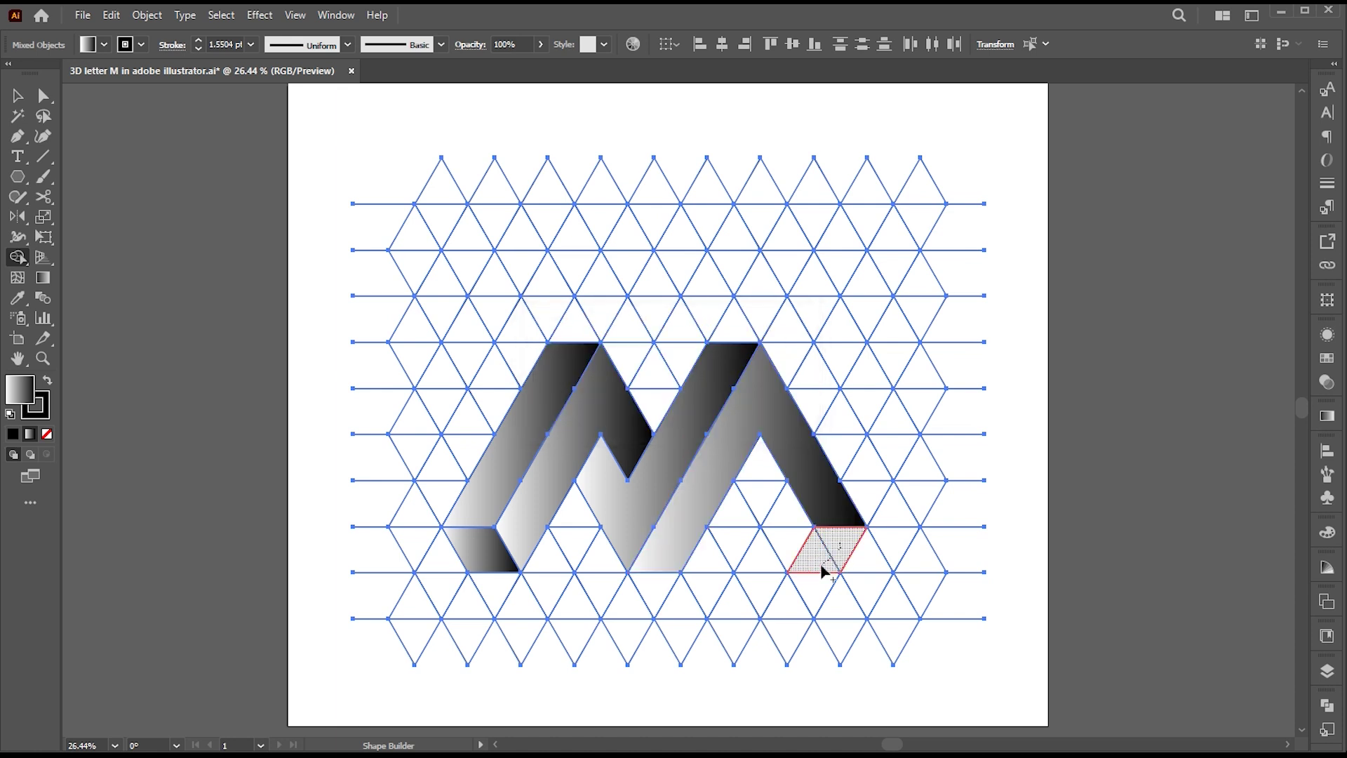
click(823, 570)
drag(786, 501, 763, 459)
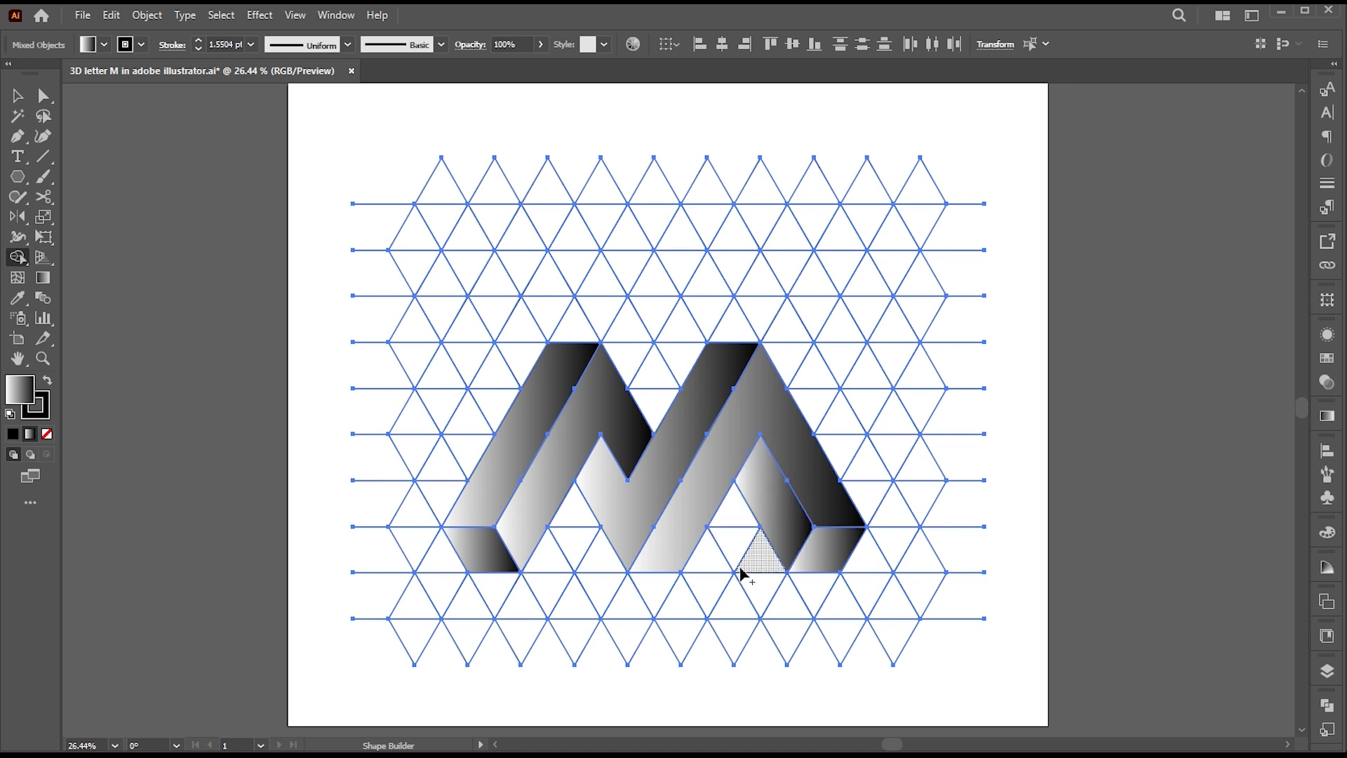
Step: Select the leftover triangle grid lines with the Magic Wand and delete them
key(v)
click(1013, 480)
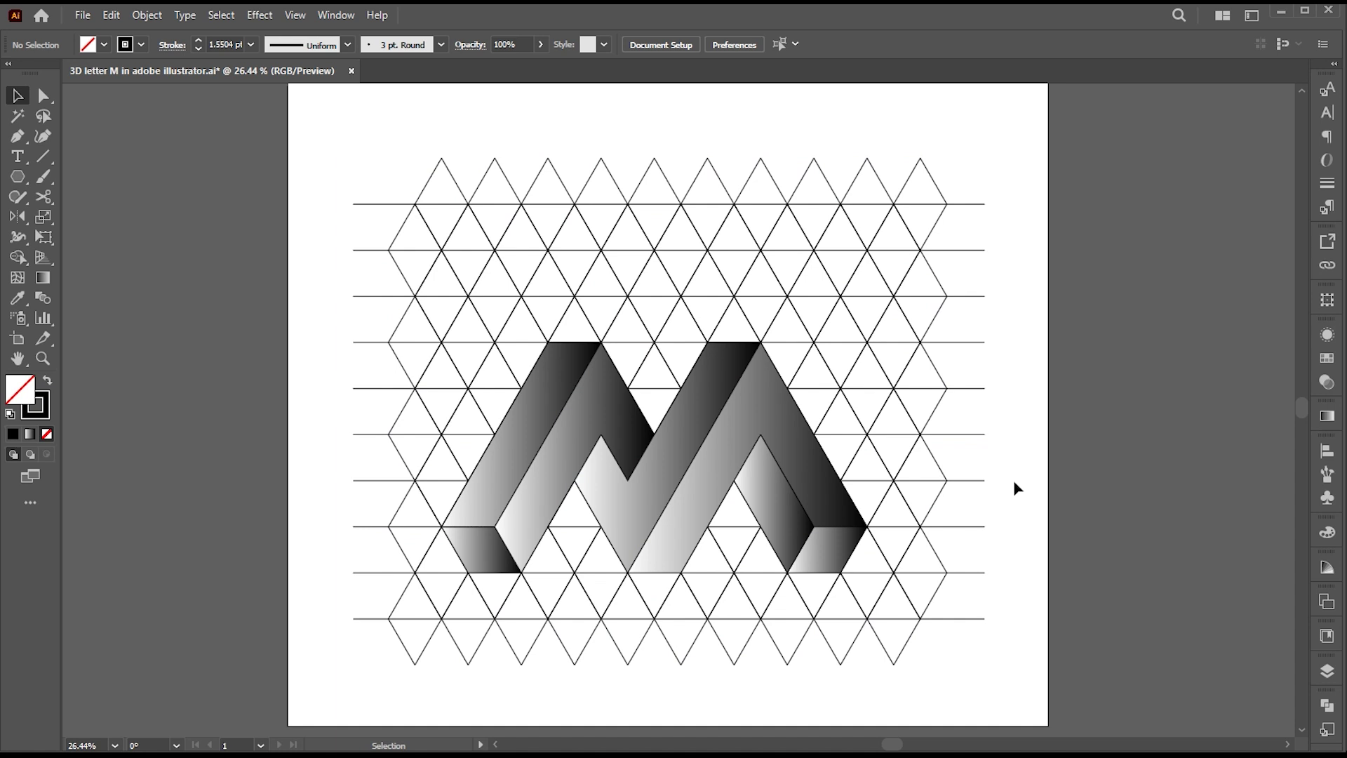
key(y)
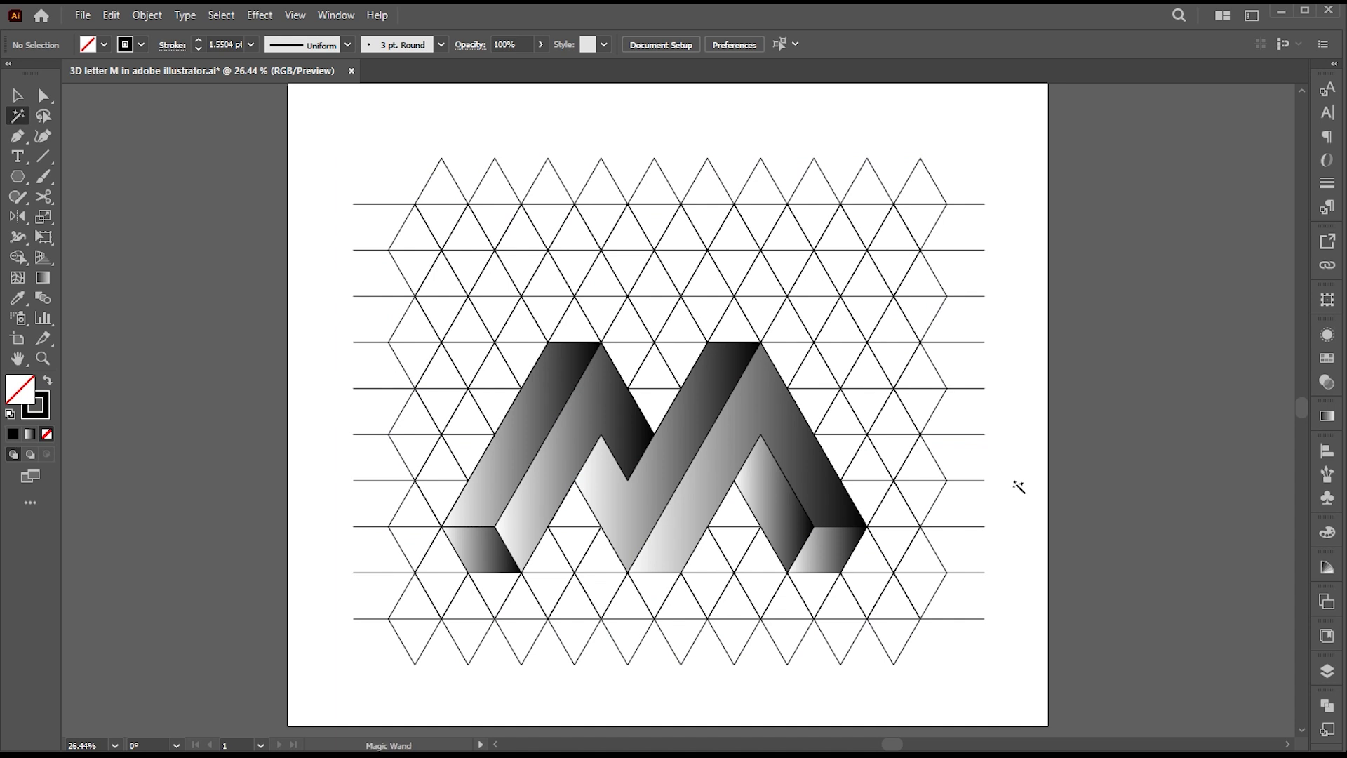
click(600, 220)
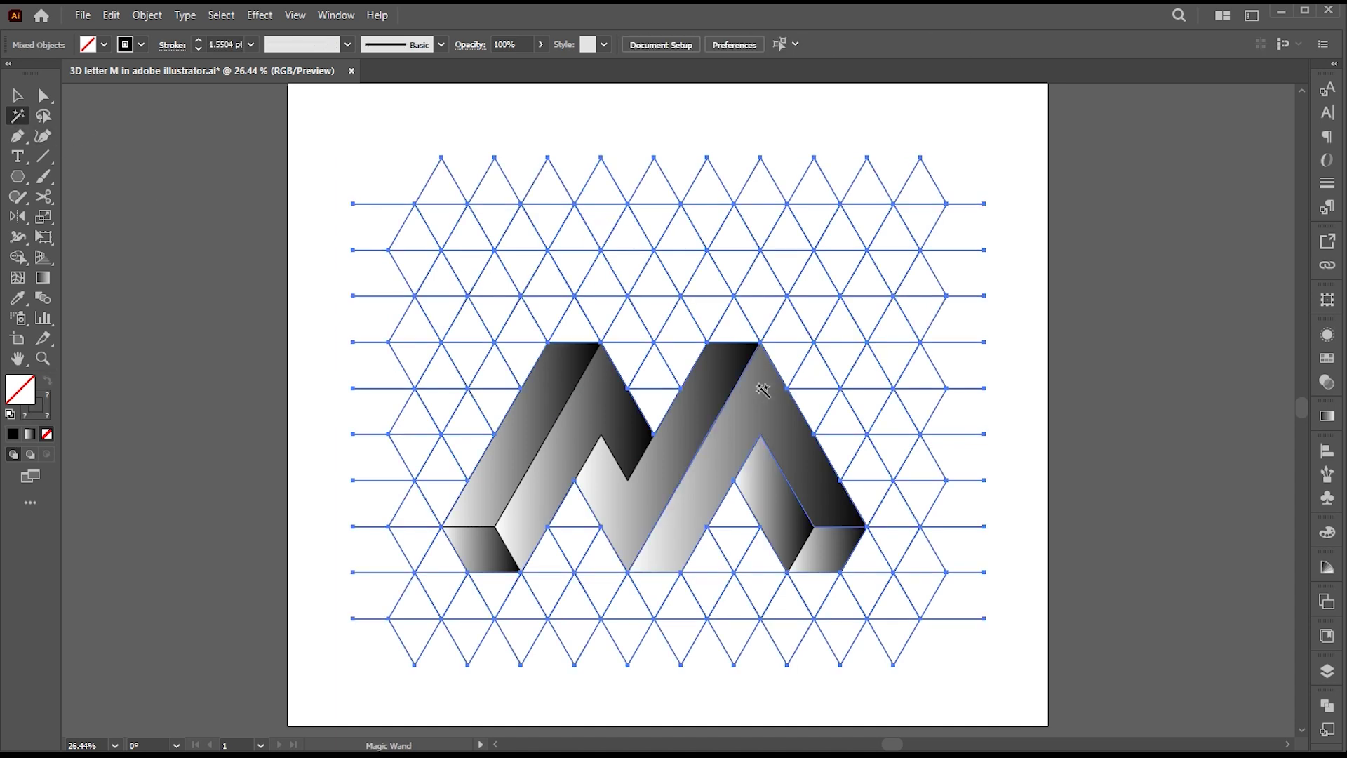
key(Delete)
Step: Select the M, enlarge it, and move it higher on the artboard
key(v)
drag(895, 267, 418, 635)
drag(865, 575, 903, 611)
drag(702, 476, 701, 466)
drag(902, 534, 916, 537)
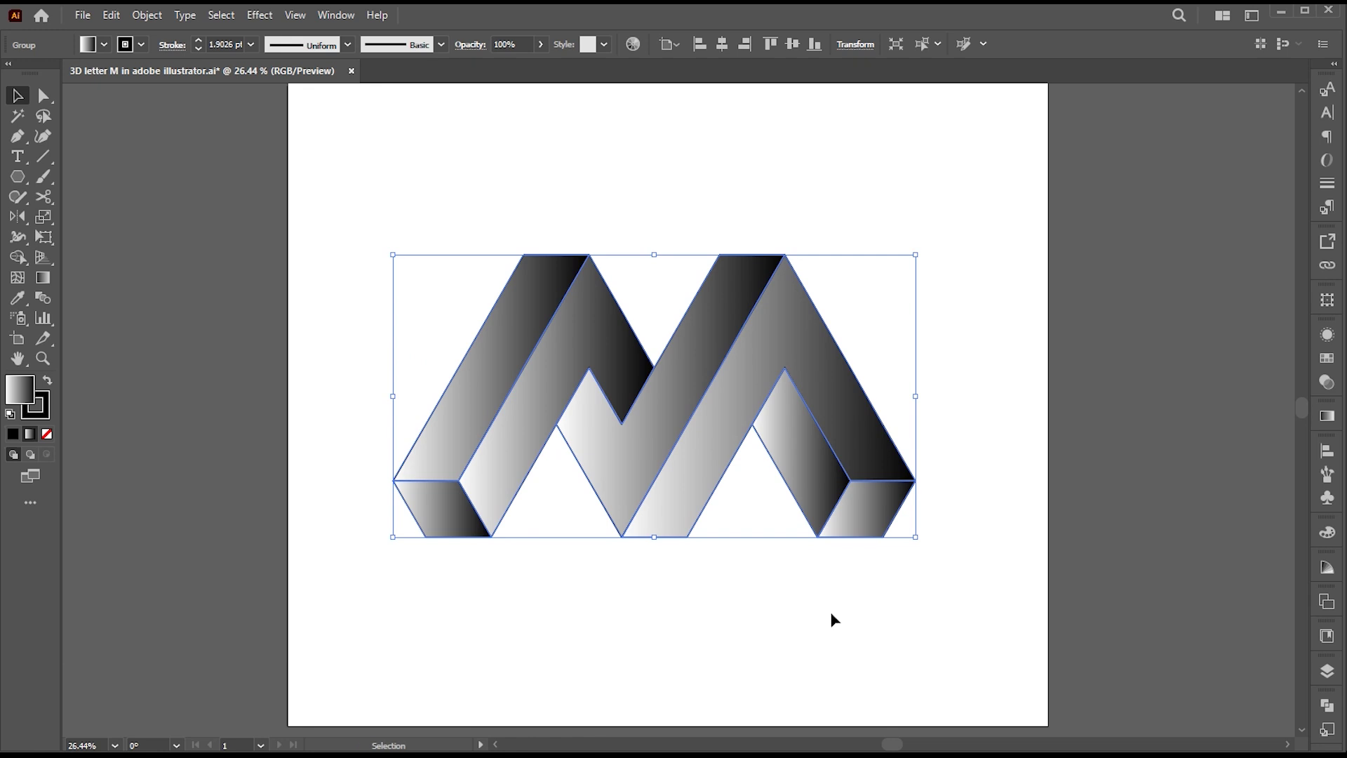
key(x)
Step: Set the M's stroke to None and select all its faces
click(47, 433)
click(823, 616)
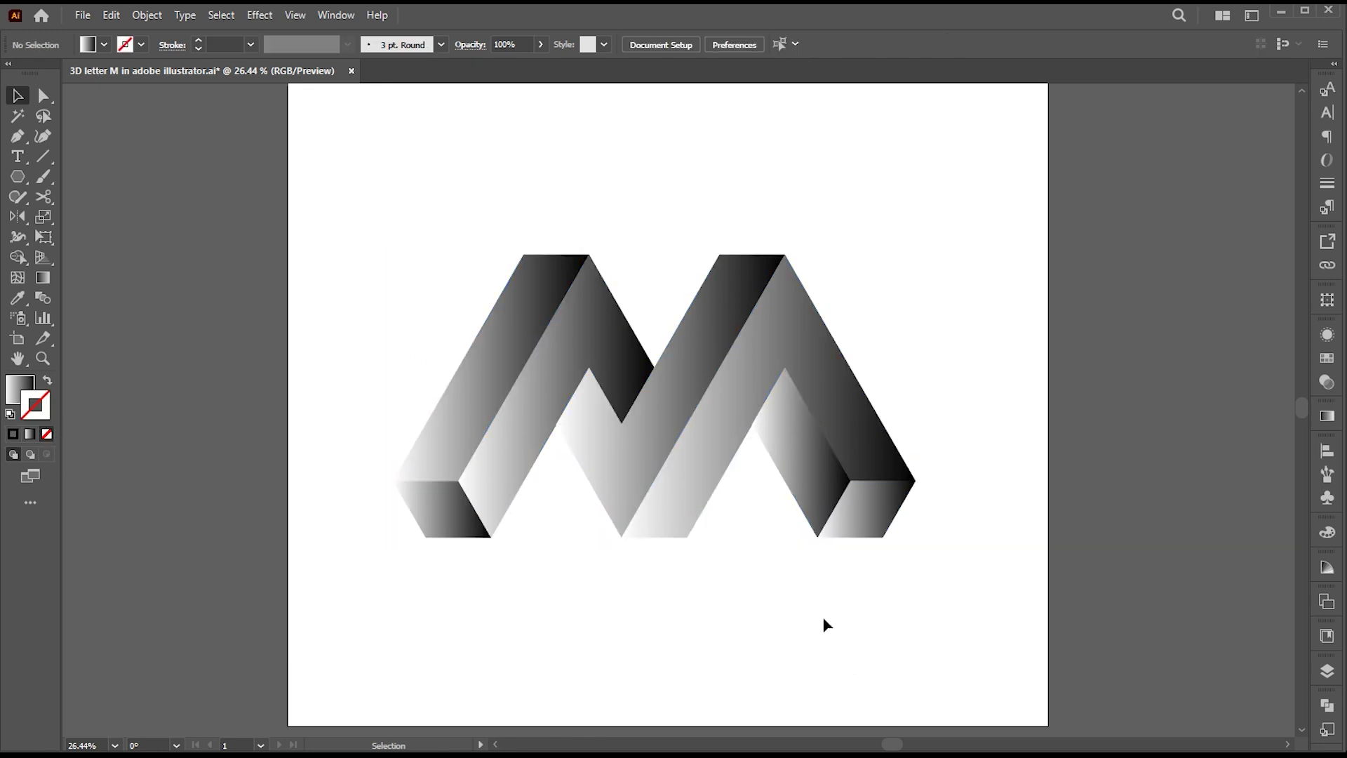
click(688, 451)
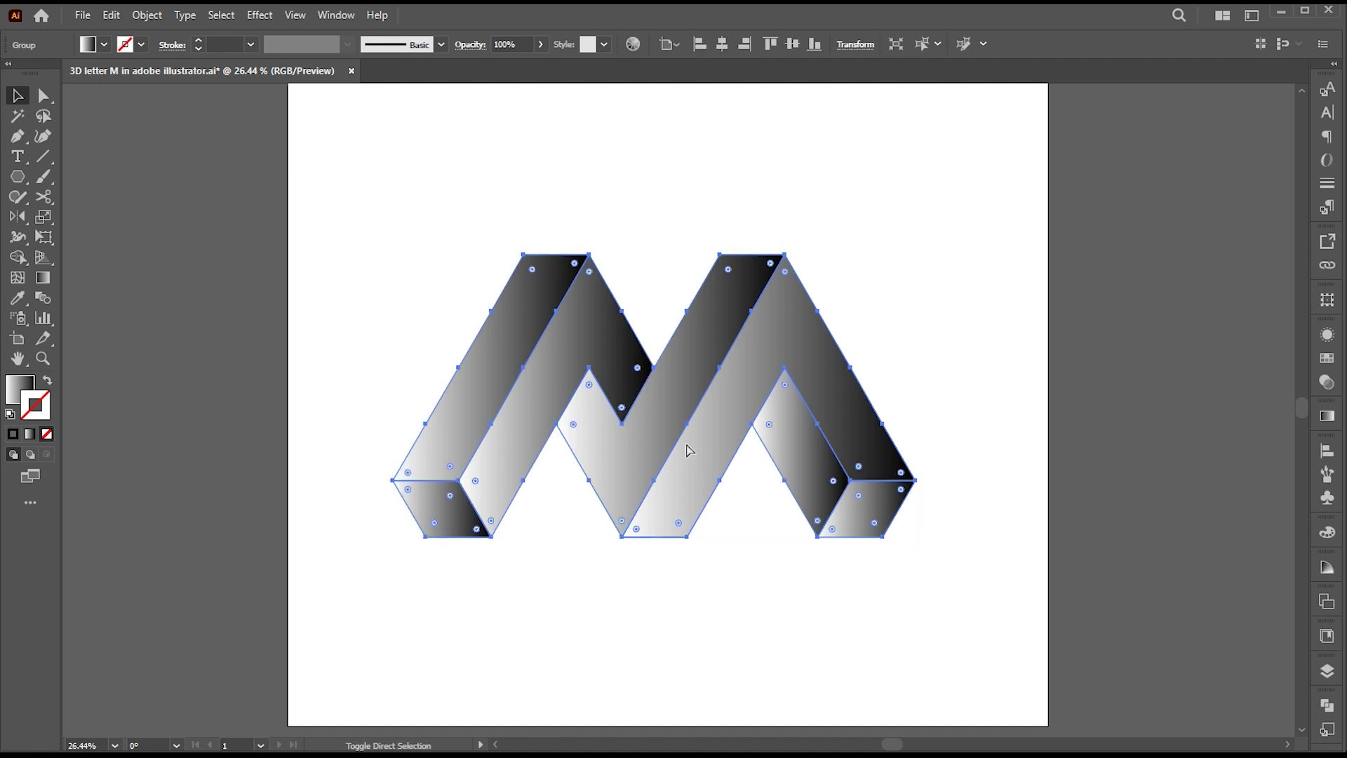
click(712, 574)
key(ctrl+a)
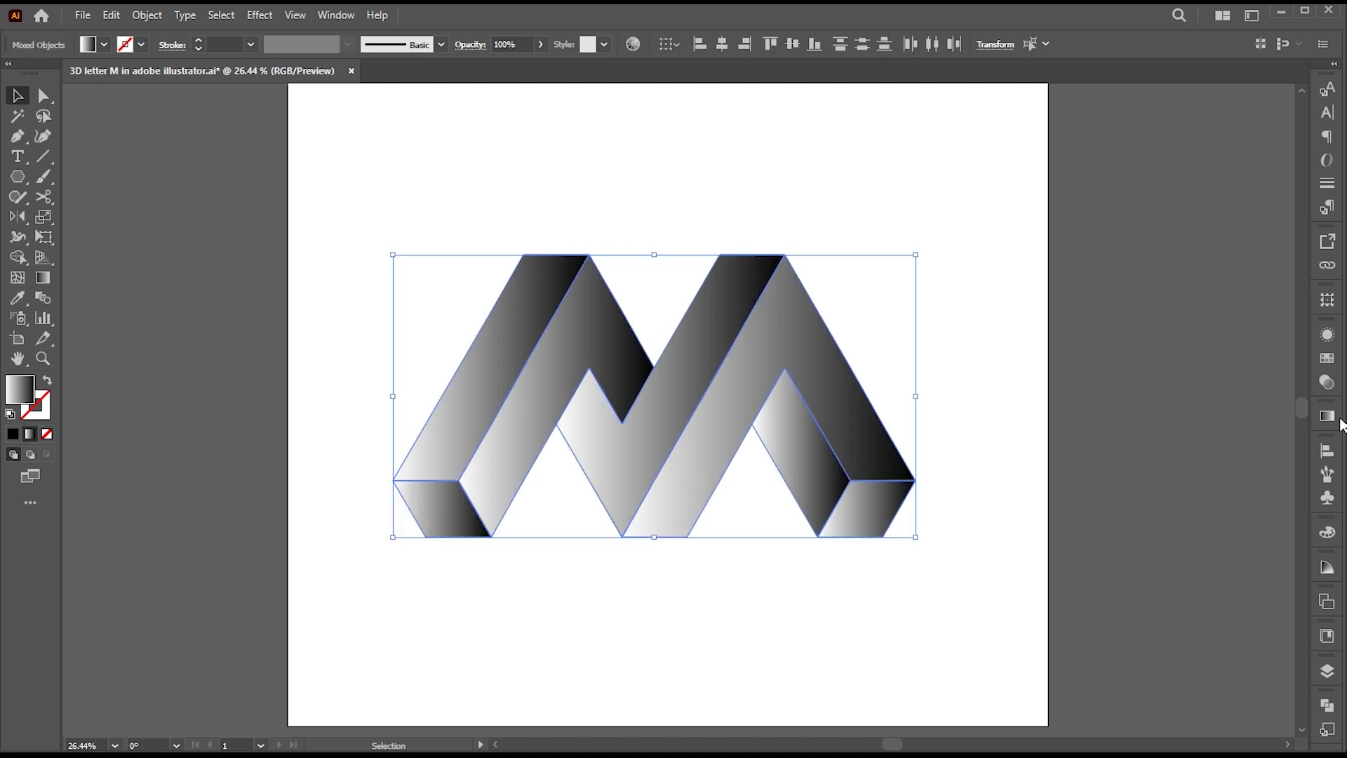
Step: Change the faces' gradient stops to dark grey at the start and black at the end
click(1325, 417)
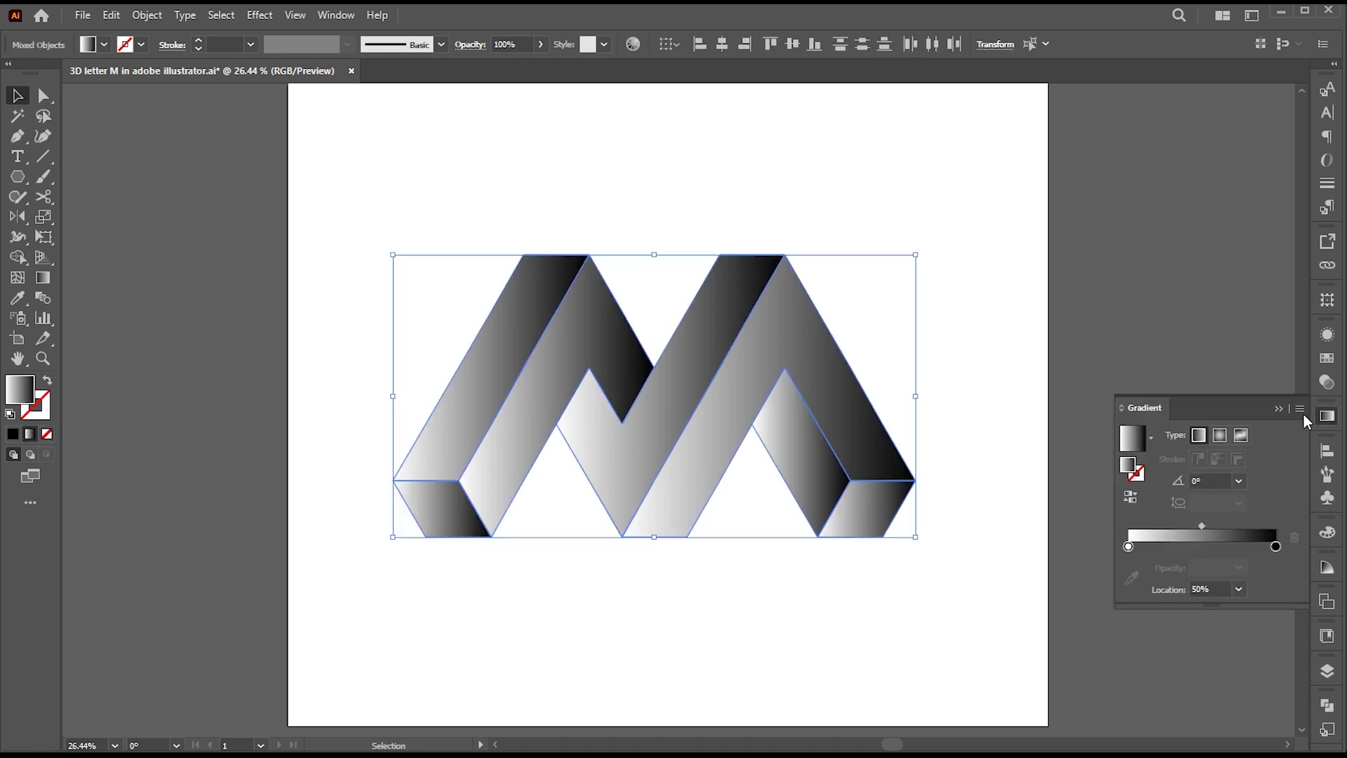
double_click(1128, 546)
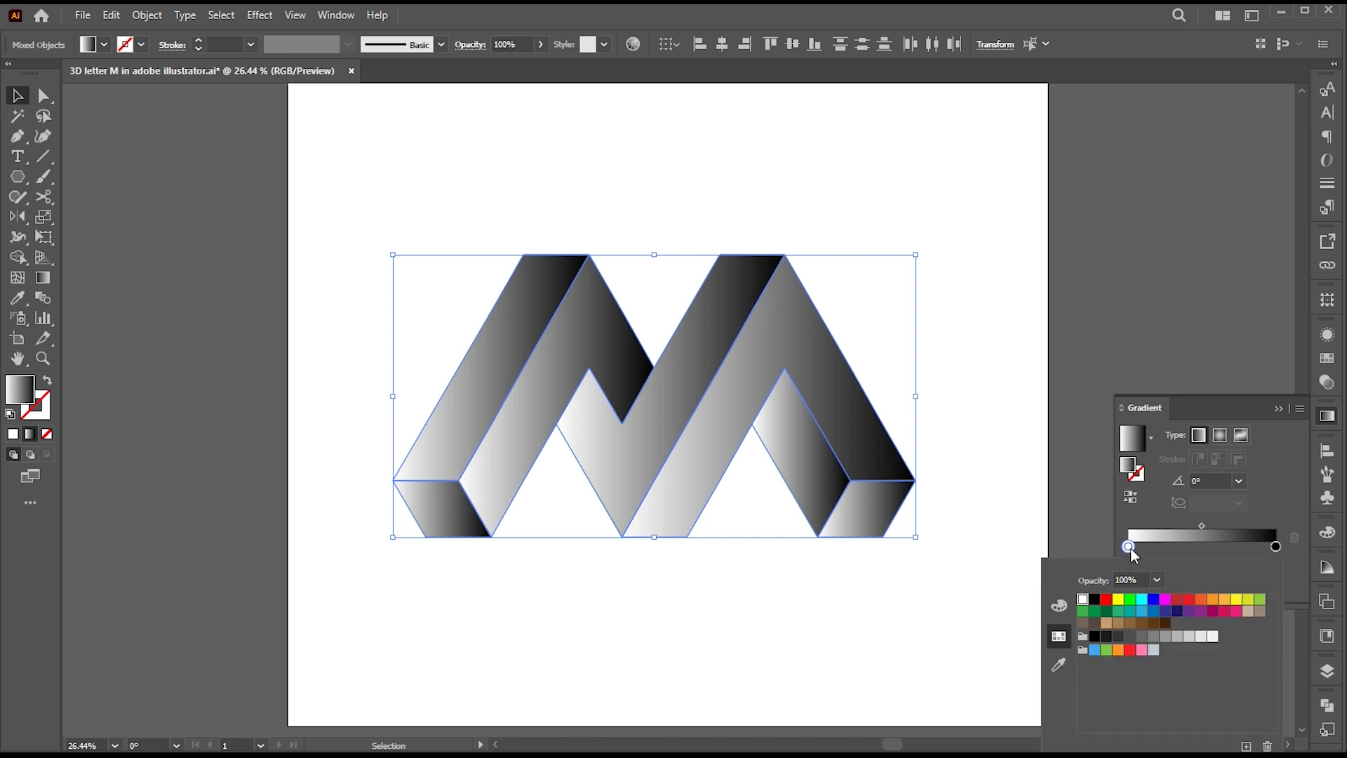
click(1118, 638)
double_click(1276, 546)
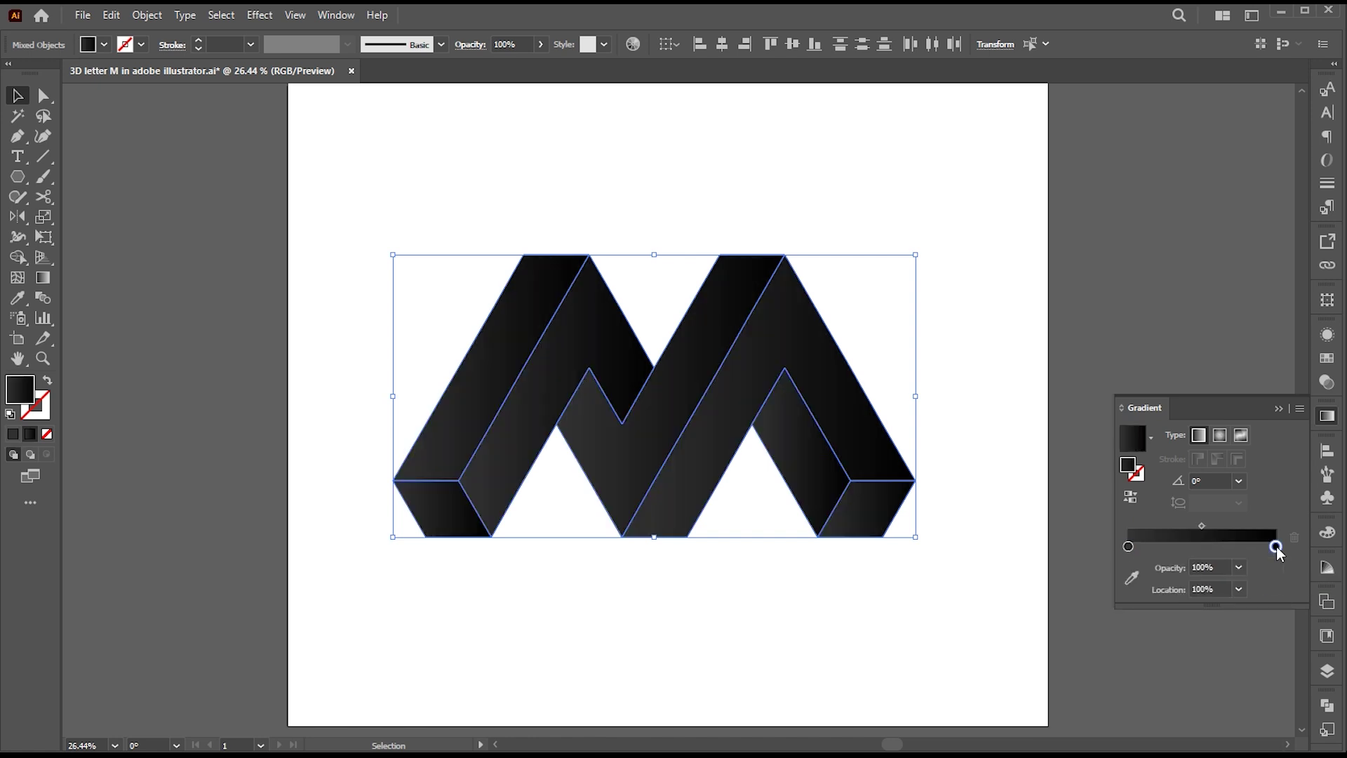
click(1283, 411)
double_click(1128, 547)
click(1129, 636)
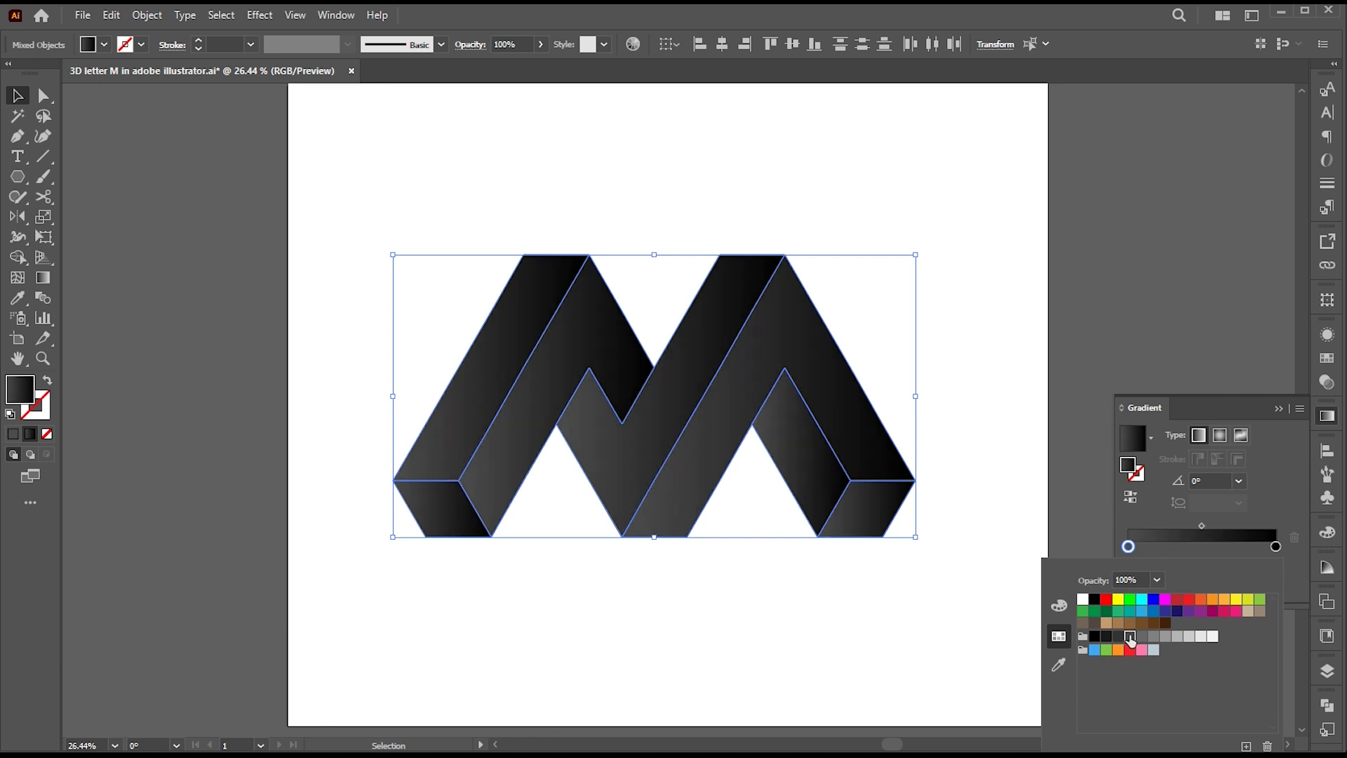
click(1277, 409)
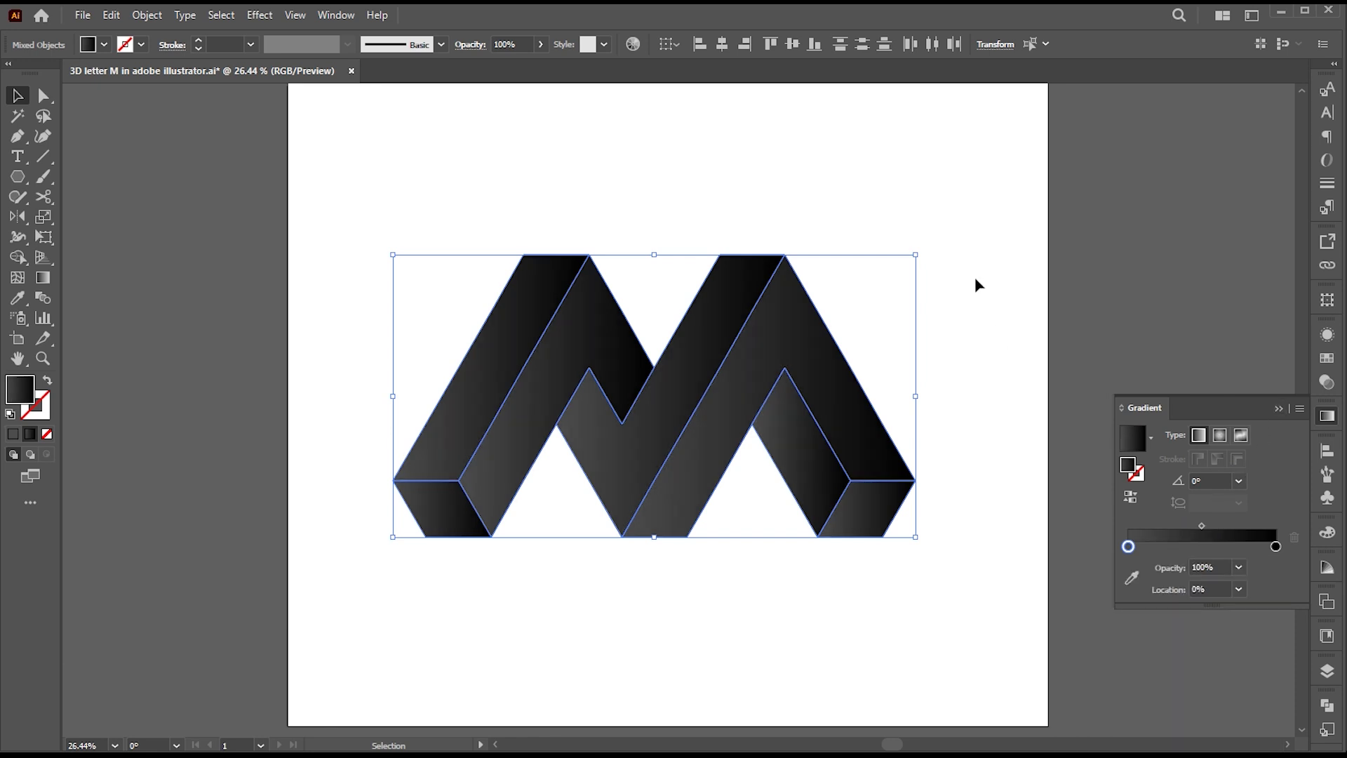
click(974, 276)
click(1278, 409)
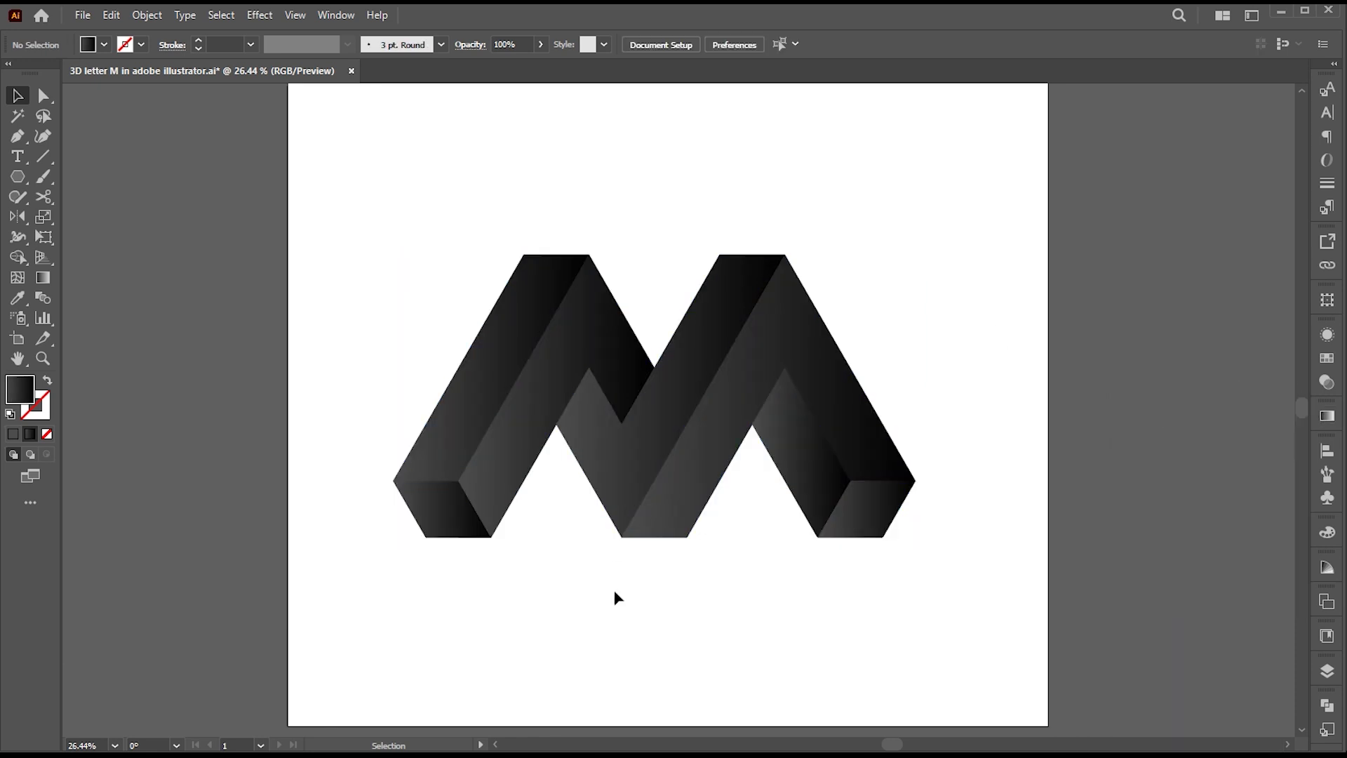
Step: Fill the M's left and right bottom end faces with solid black
click(436, 518)
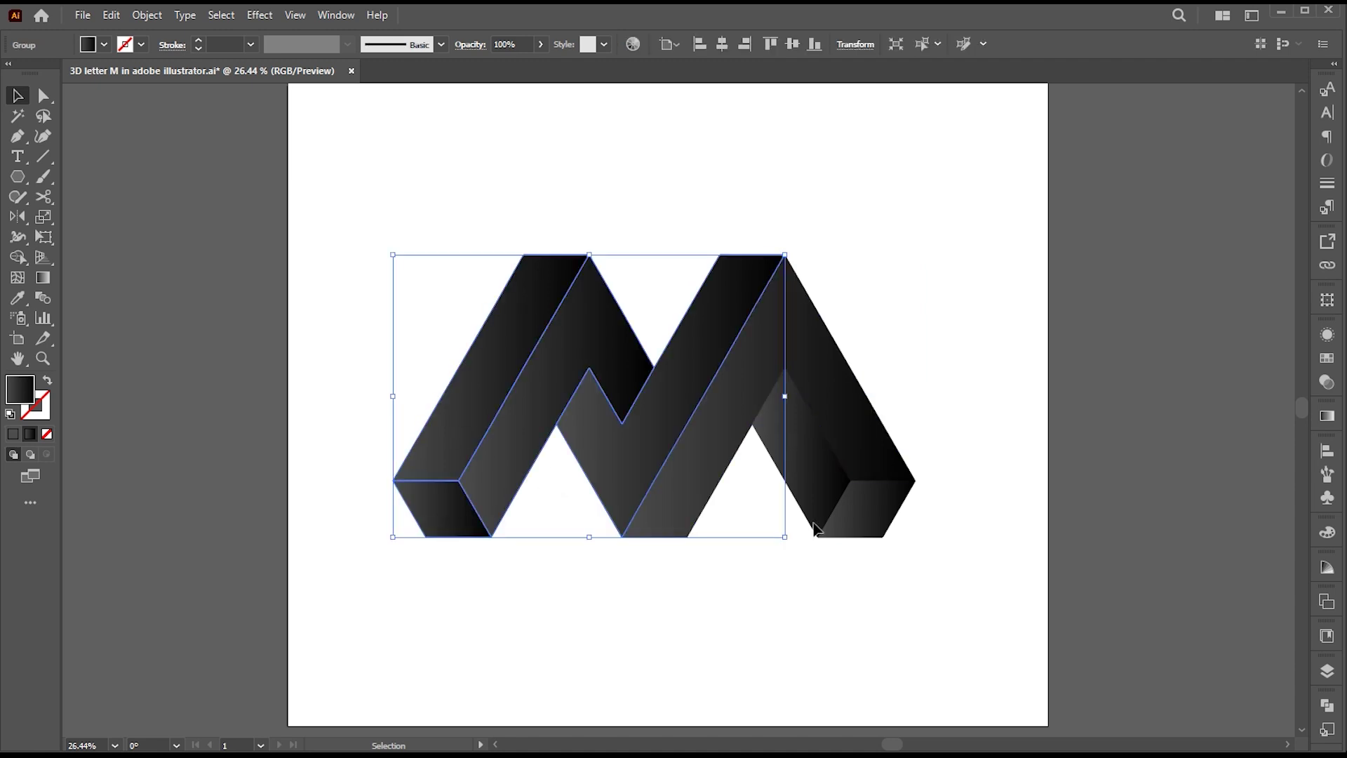
click(436, 513)
shift+click(881, 519)
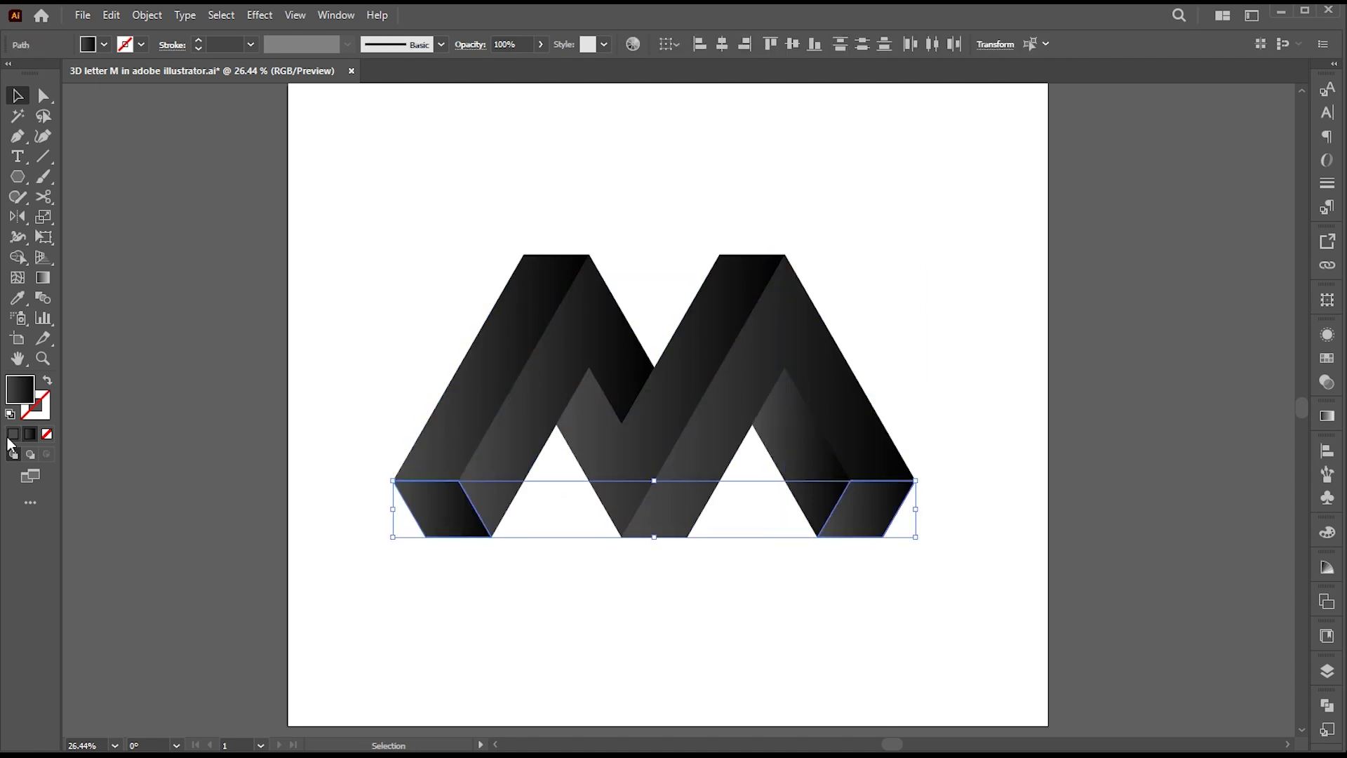
click(12, 434)
double_click(19, 389)
key(Return)
click(660, 644)
Step: Redraw angled gradients on the left leg's top face, adjoining face and middle face
click(445, 442)
key(g)
drag(527, 313, 485, 409)
click(557, 391)
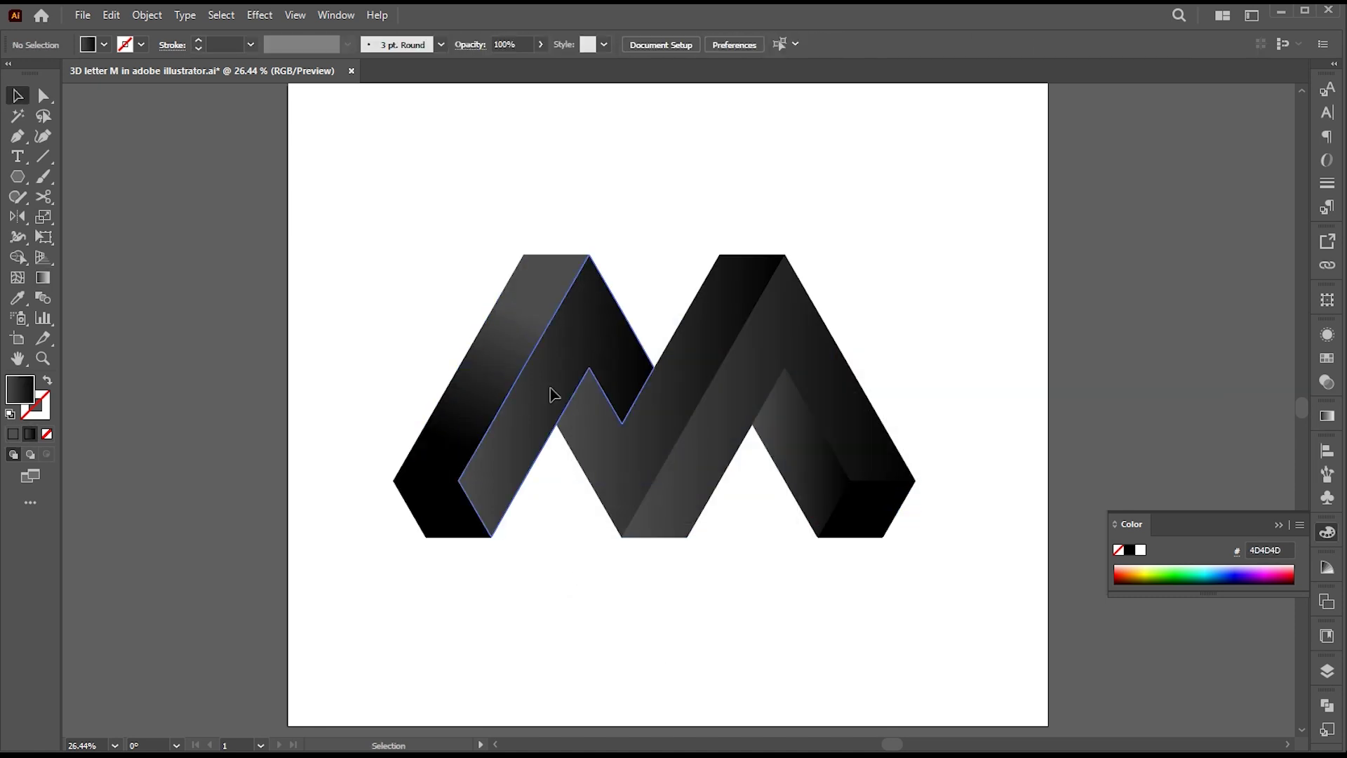
mouse_move(606, 309)
mouse_down()
mouse_move(565, 398)
mouse_move(509, 467)
mouse_up()
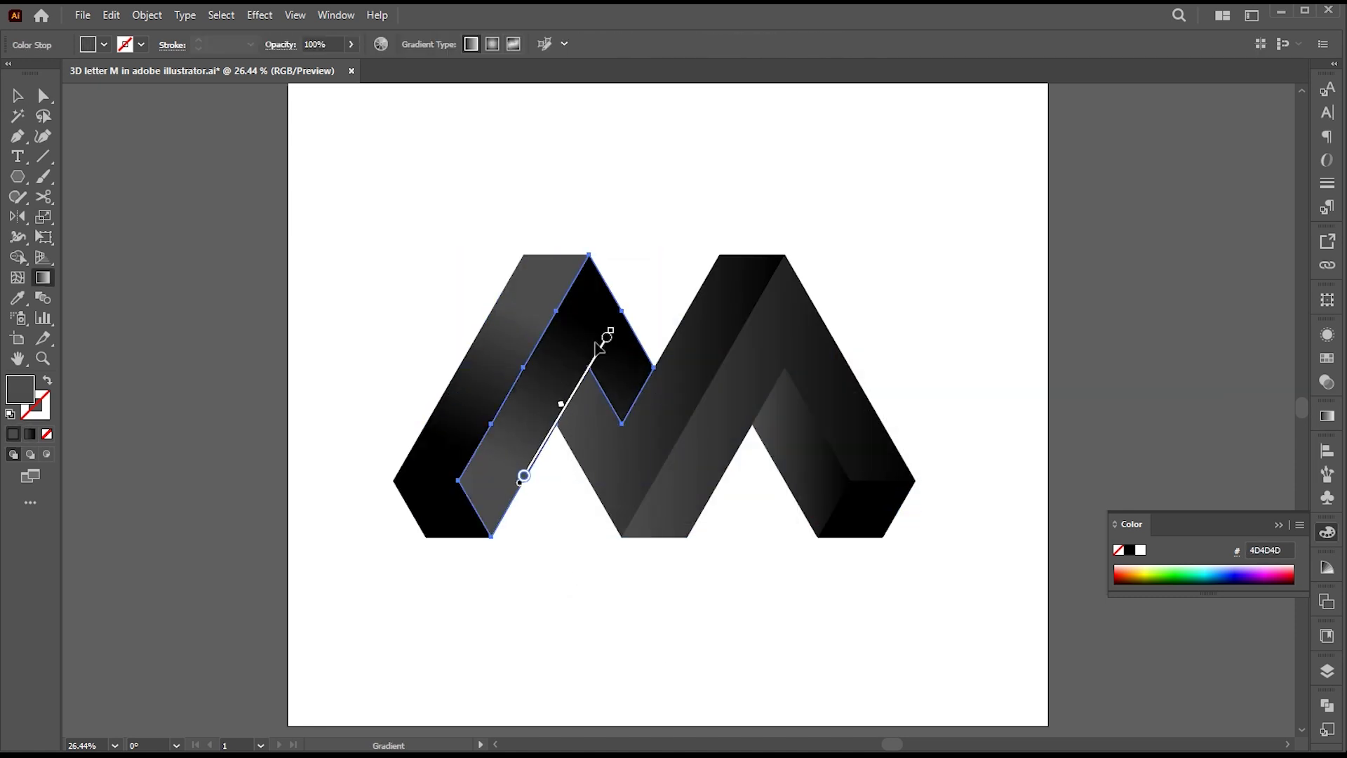
click(616, 617)
click(609, 459)
mouse_move(625, 460)
mouse_down()
mouse_move(566, 391)
mouse_move(618, 334)
mouse_up()
key(v)
click(681, 646)
Step: Drag diagonal gradients on the right diagonal face and the inner right face
key(g)
click(680, 528)
drag(769, 346, 690, 506)
key(v)
click(809, 621)
click(807, 508)
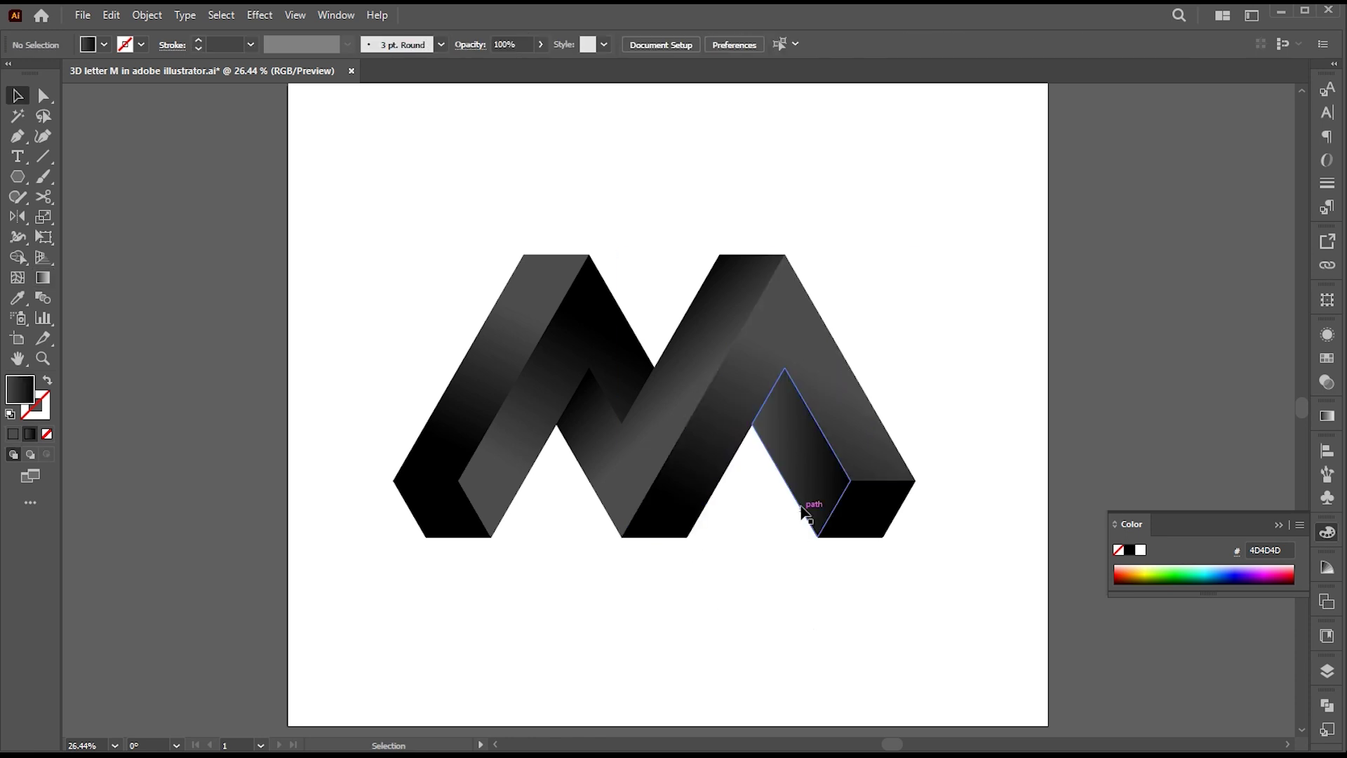
key(g)
click(800, 463)
drag(765, 418, 818, 496)
key(v)
click(776, 628)
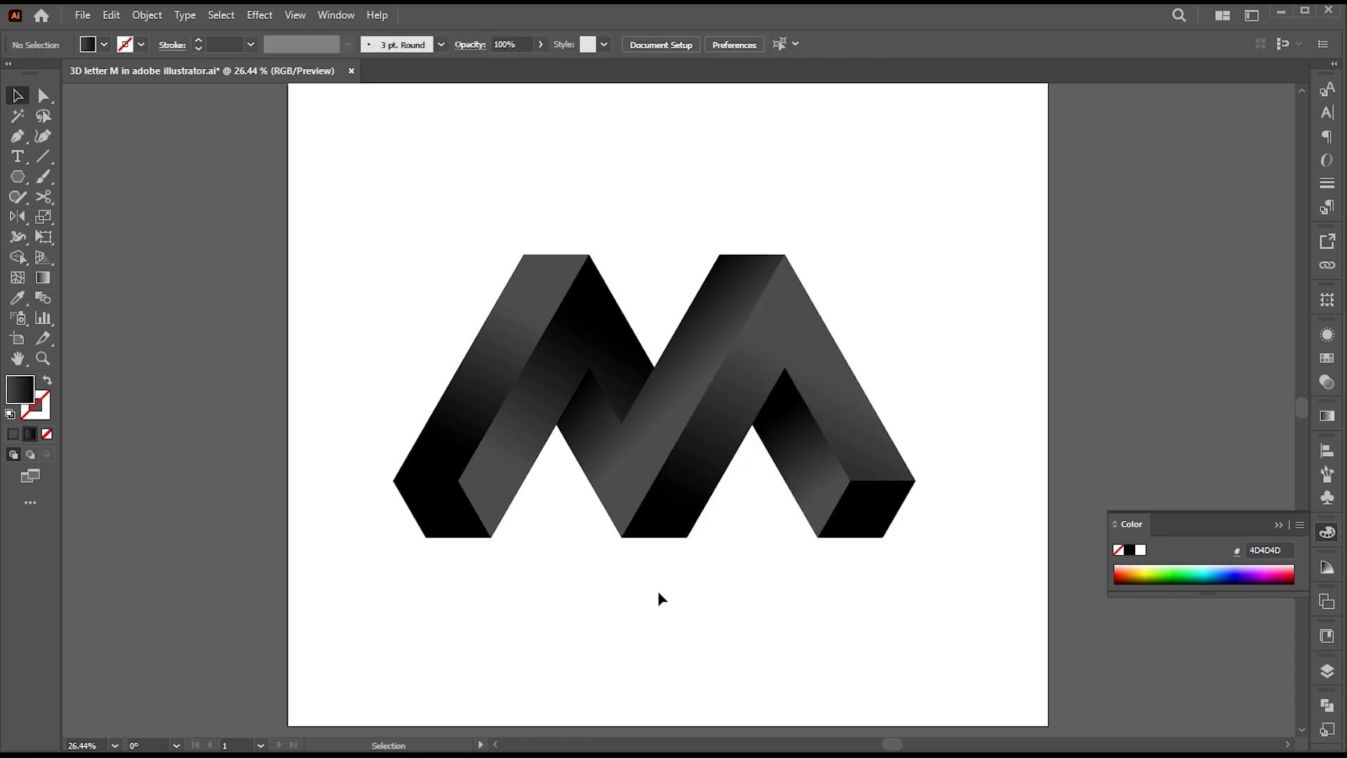
Step: Draw straight line segments tracing the M's inner fold edges from the peaks downward
click(48, 157)
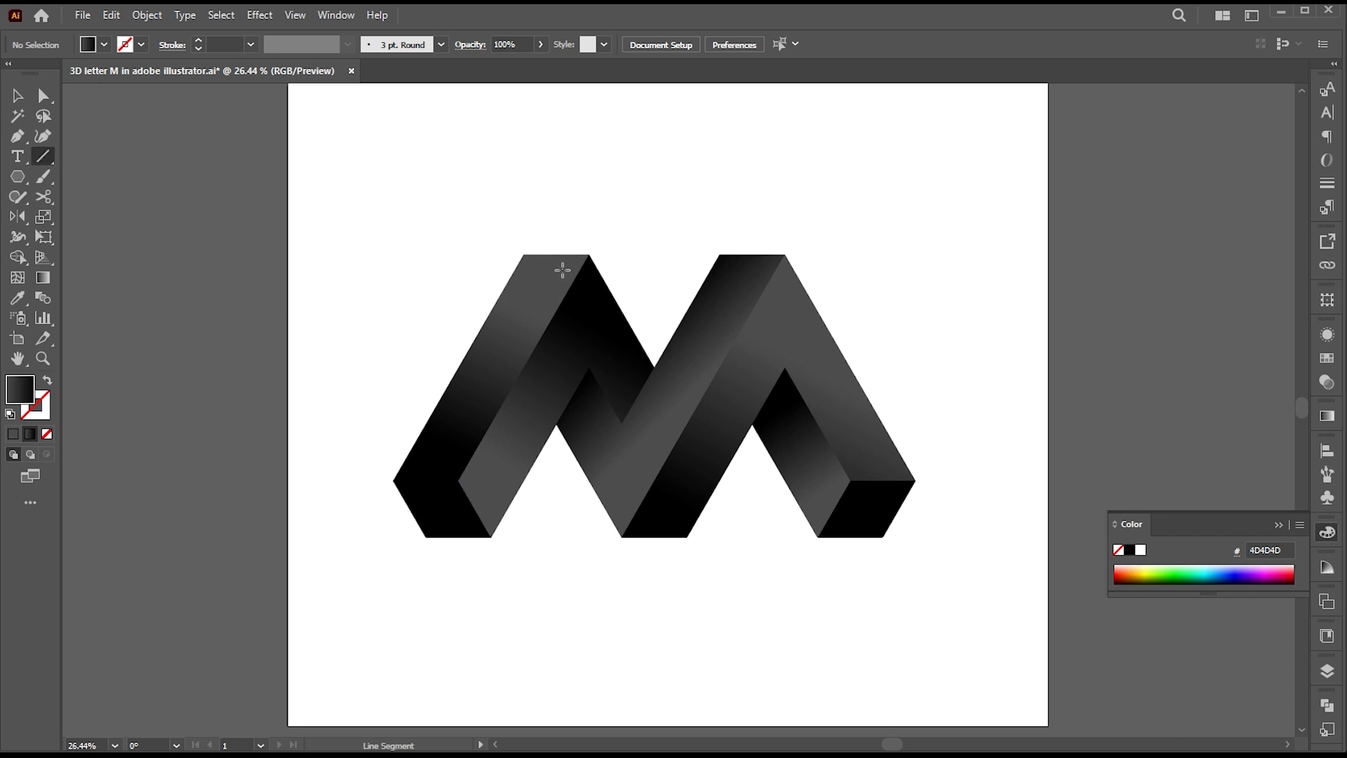
drag(589, 254, 460, 481)
drag(589, 367, 619, 421)
drag(621, 421, 620, 420)
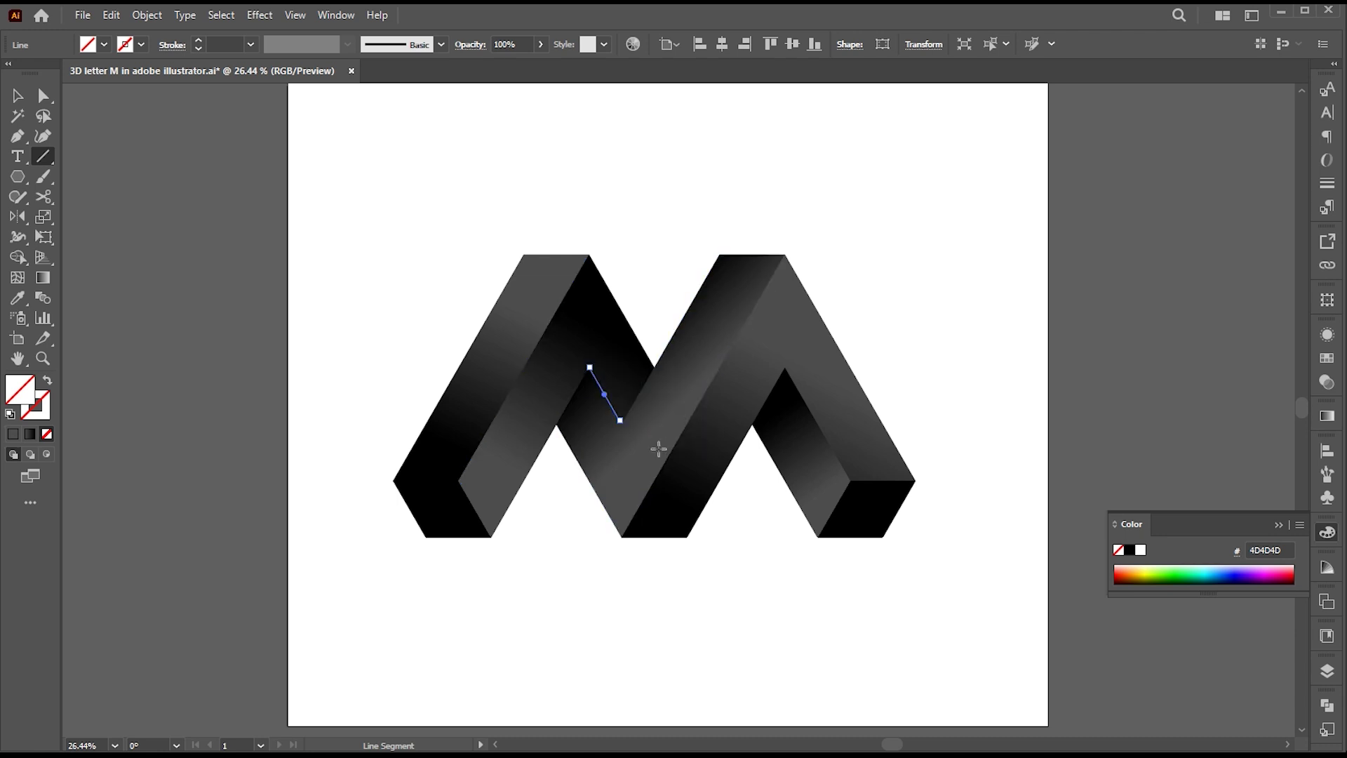
drag(786, 255, 621, 537)
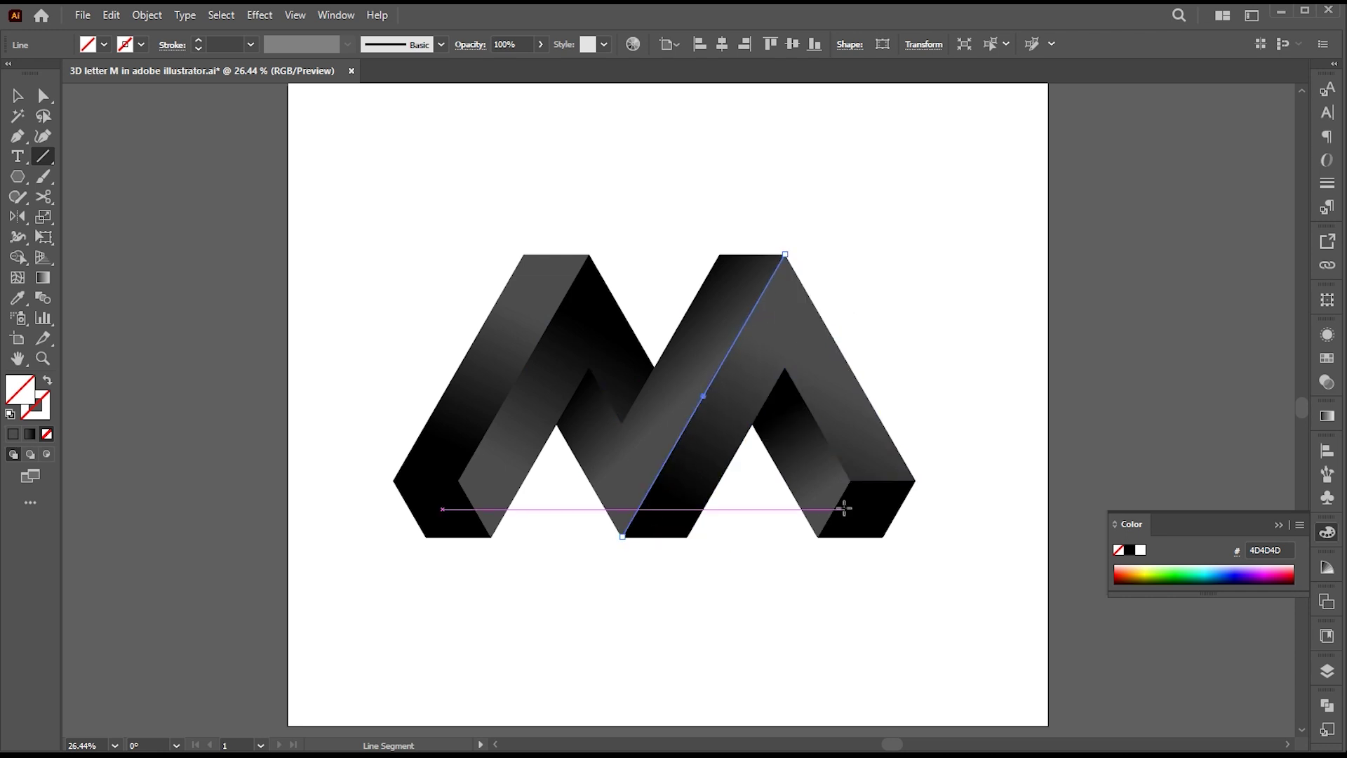
drag(785, 366, 850, 481)
Step: Select all the diagonal edge lines together and open the Gradient panel
key(v)
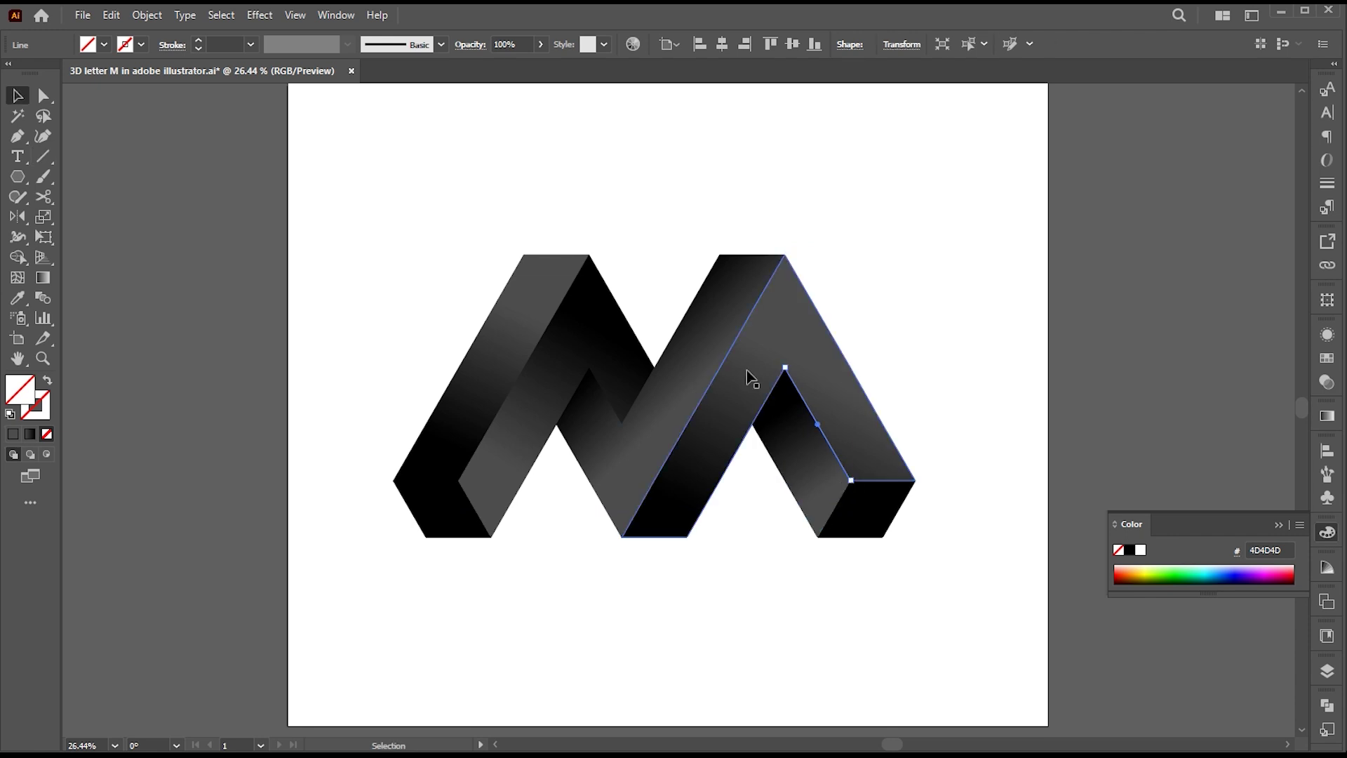
shift+click(723, 371)
shift+click(605, 396)
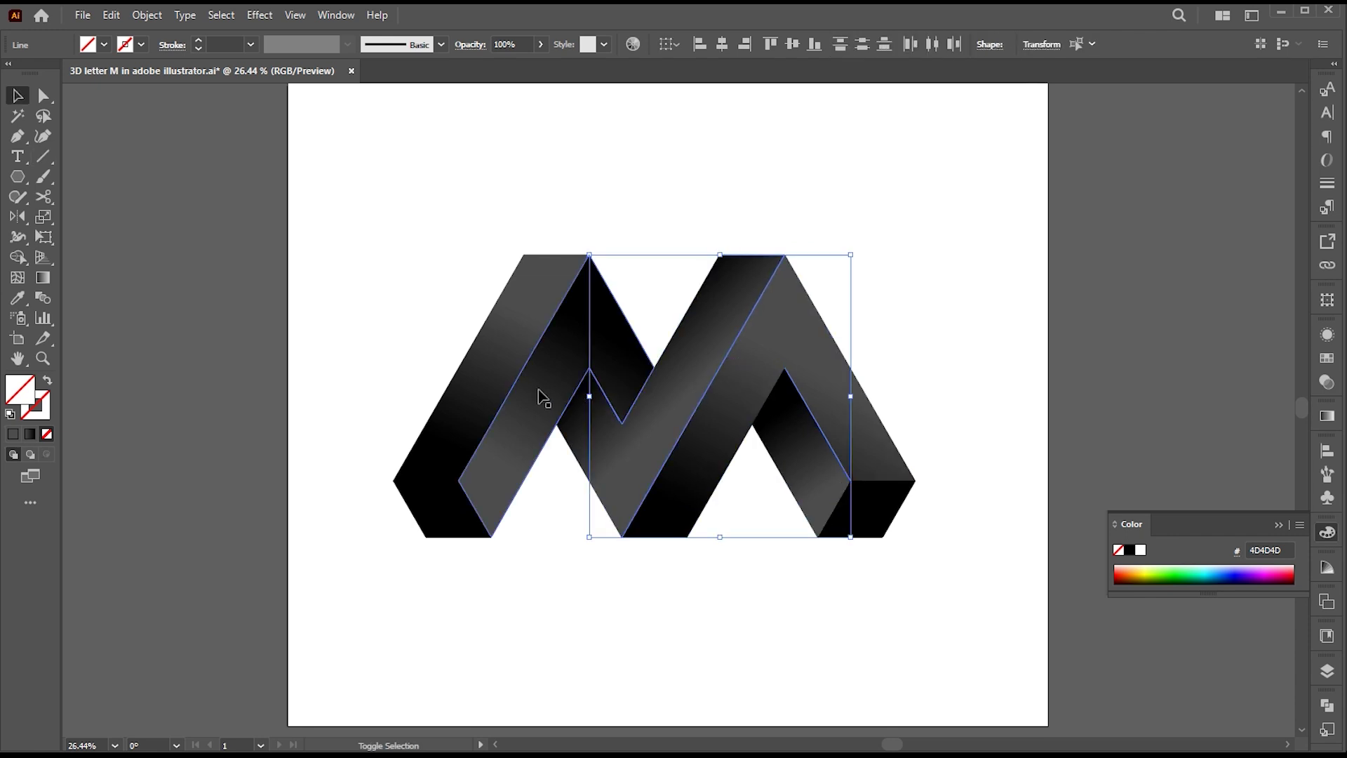
shift+click(525, 371)
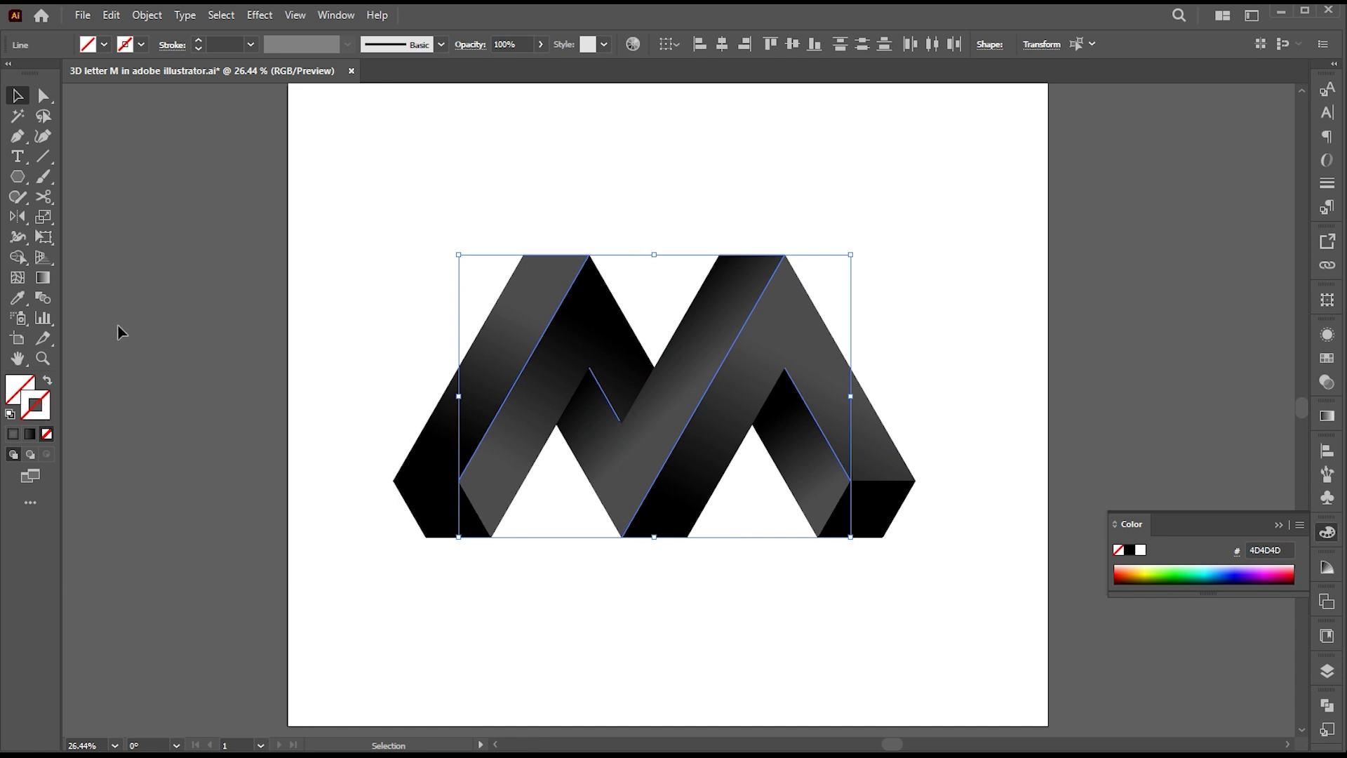
double_click(43, 279)
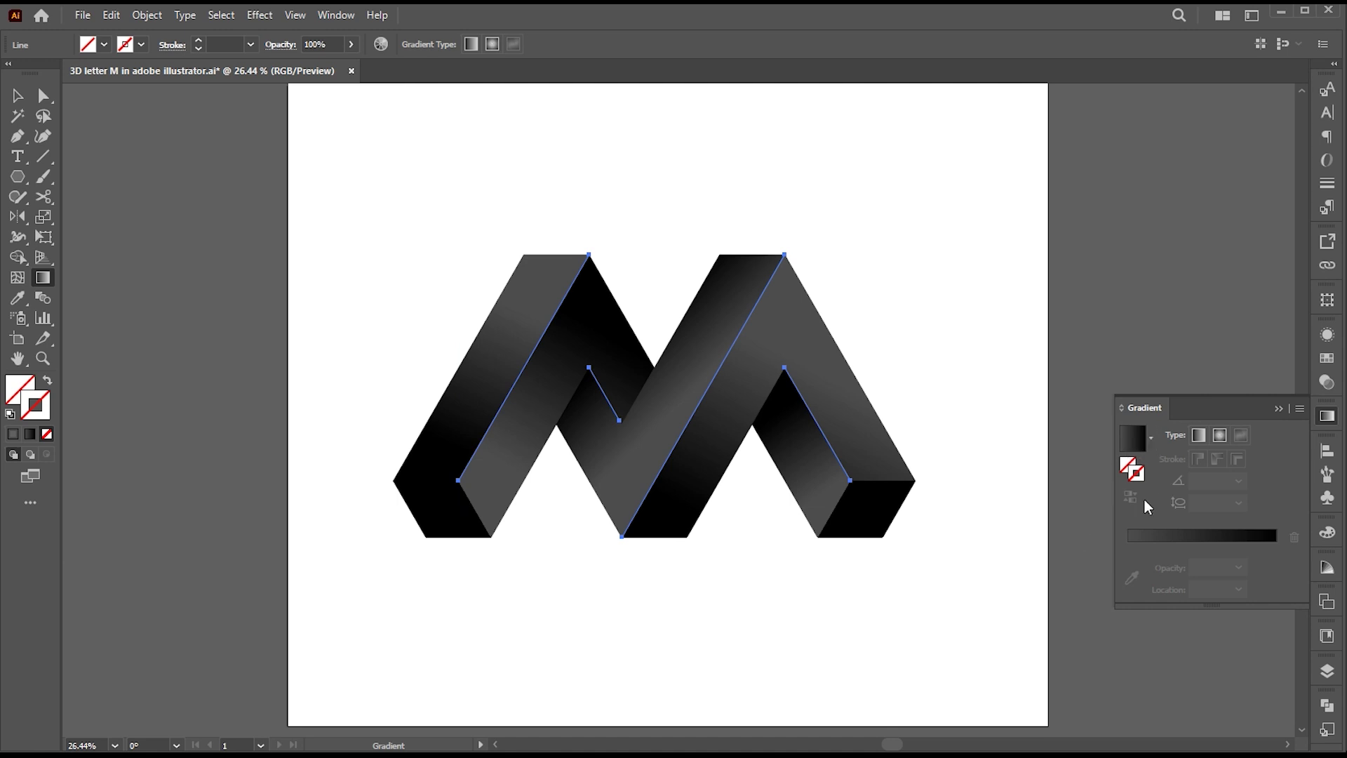
Step: Give the edge lines a white gradient stroke whose right stop is 0% opacity, midpoint shifted right
click(1133, 439)
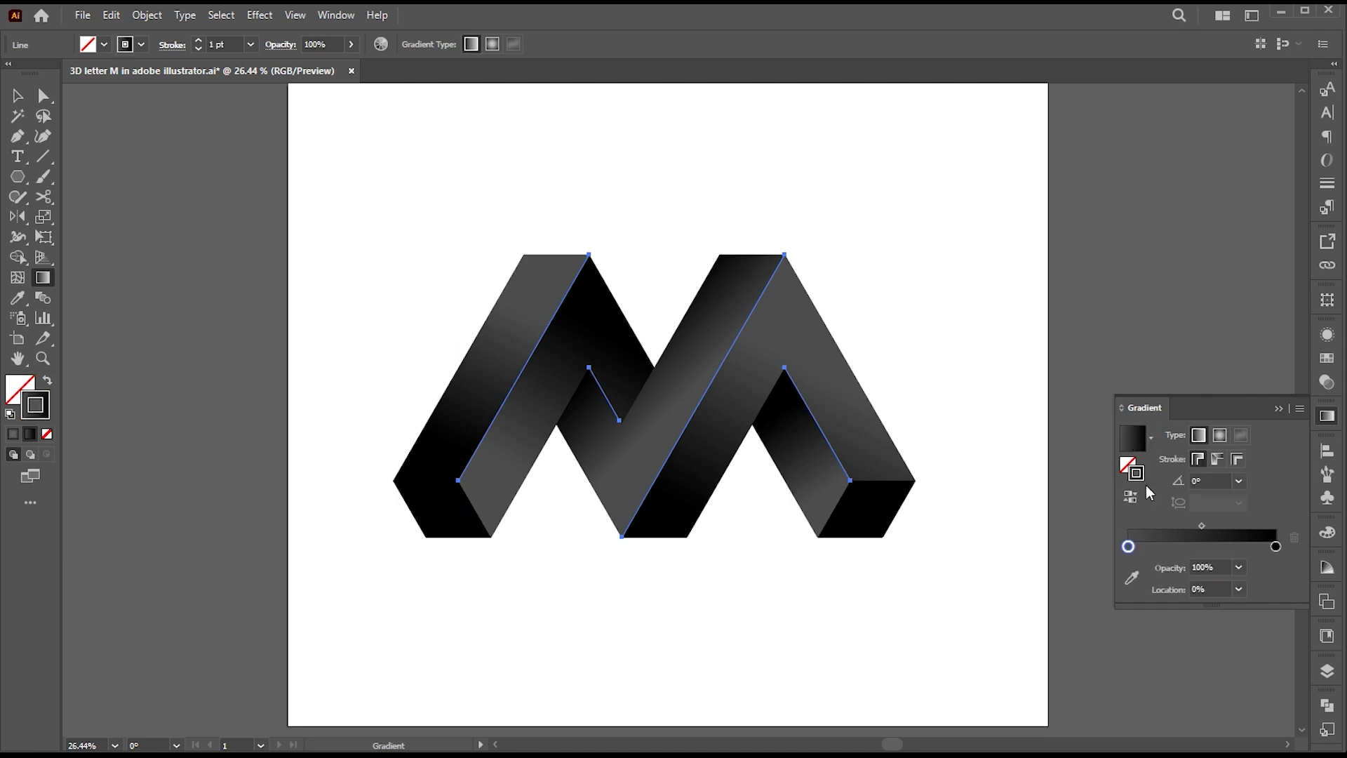
double_click(1128, 547)
click(1082, 599)
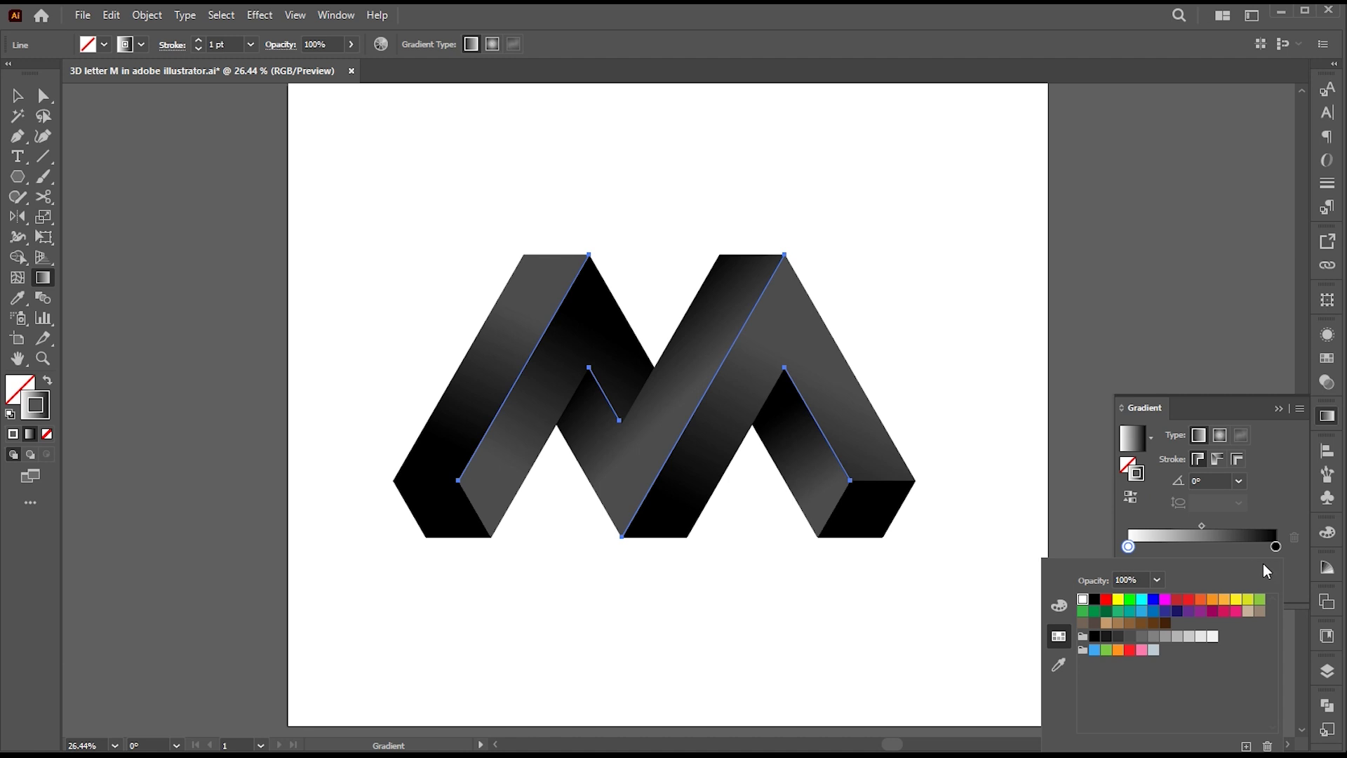
double_click(1278, 549)
click(1083, 600)
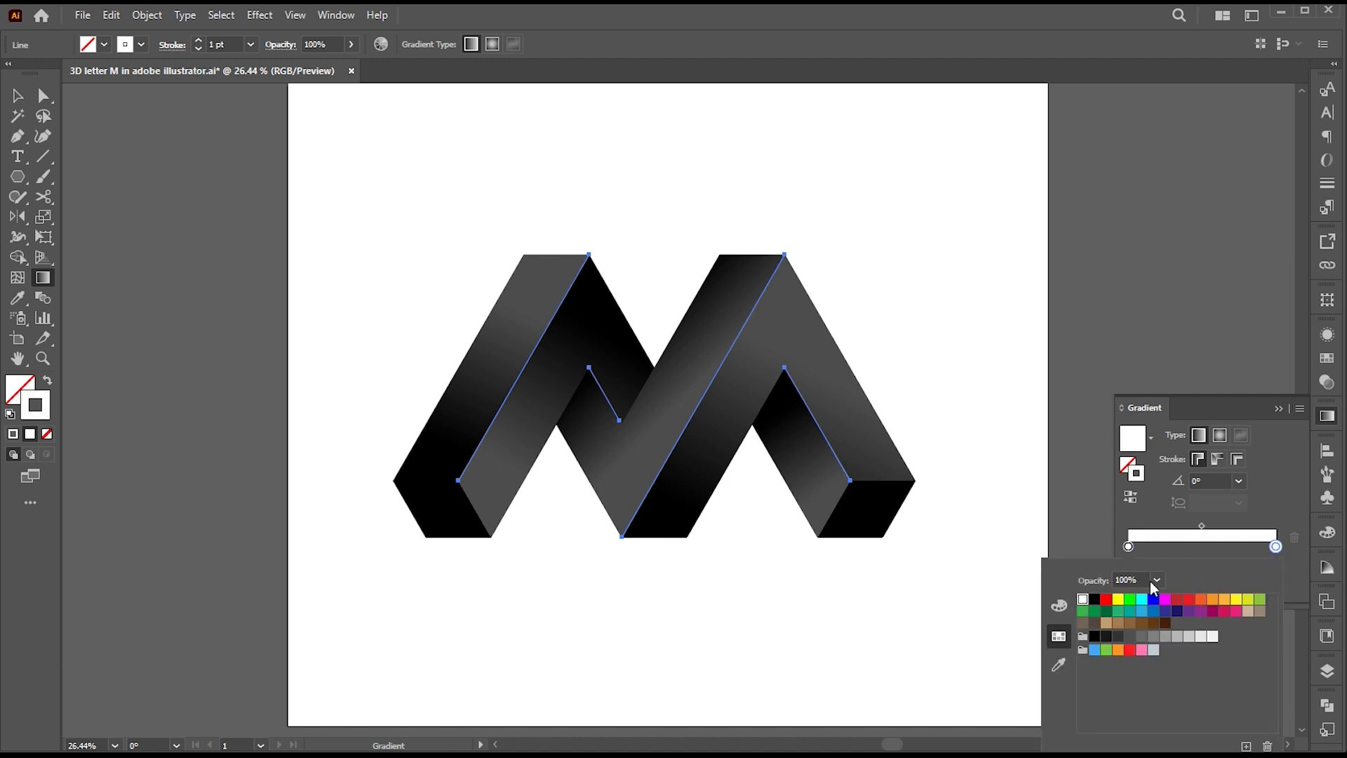
click(1169, 568)
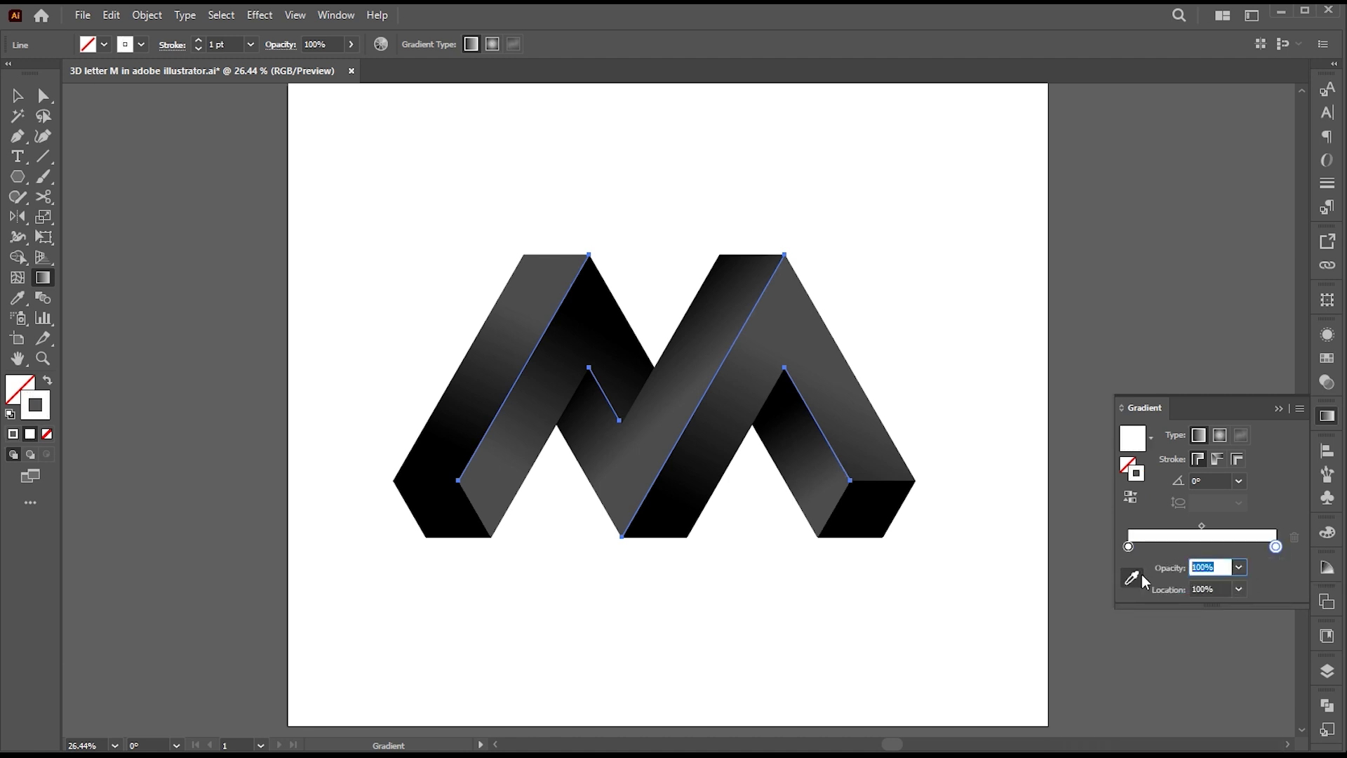
text(0)
key(Return)
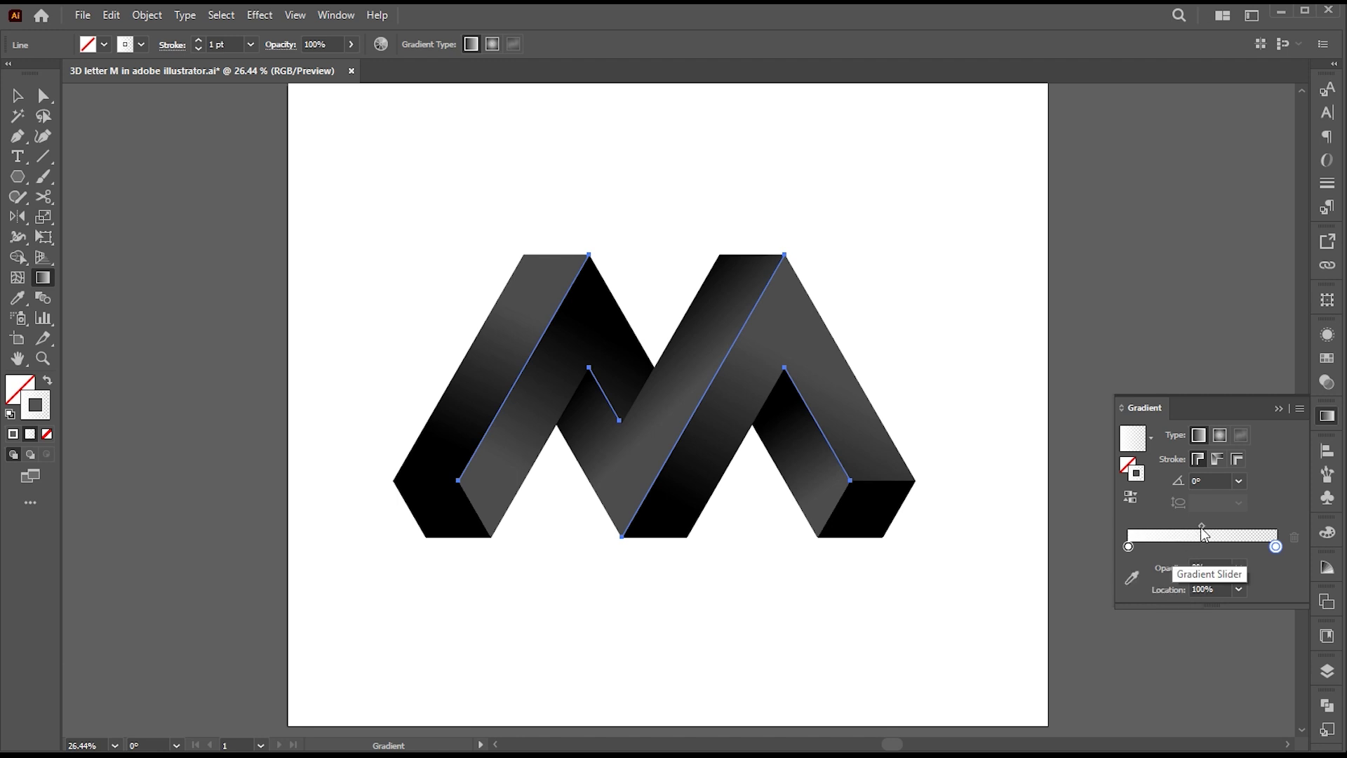
drag(1202, 527, 1238, 526)
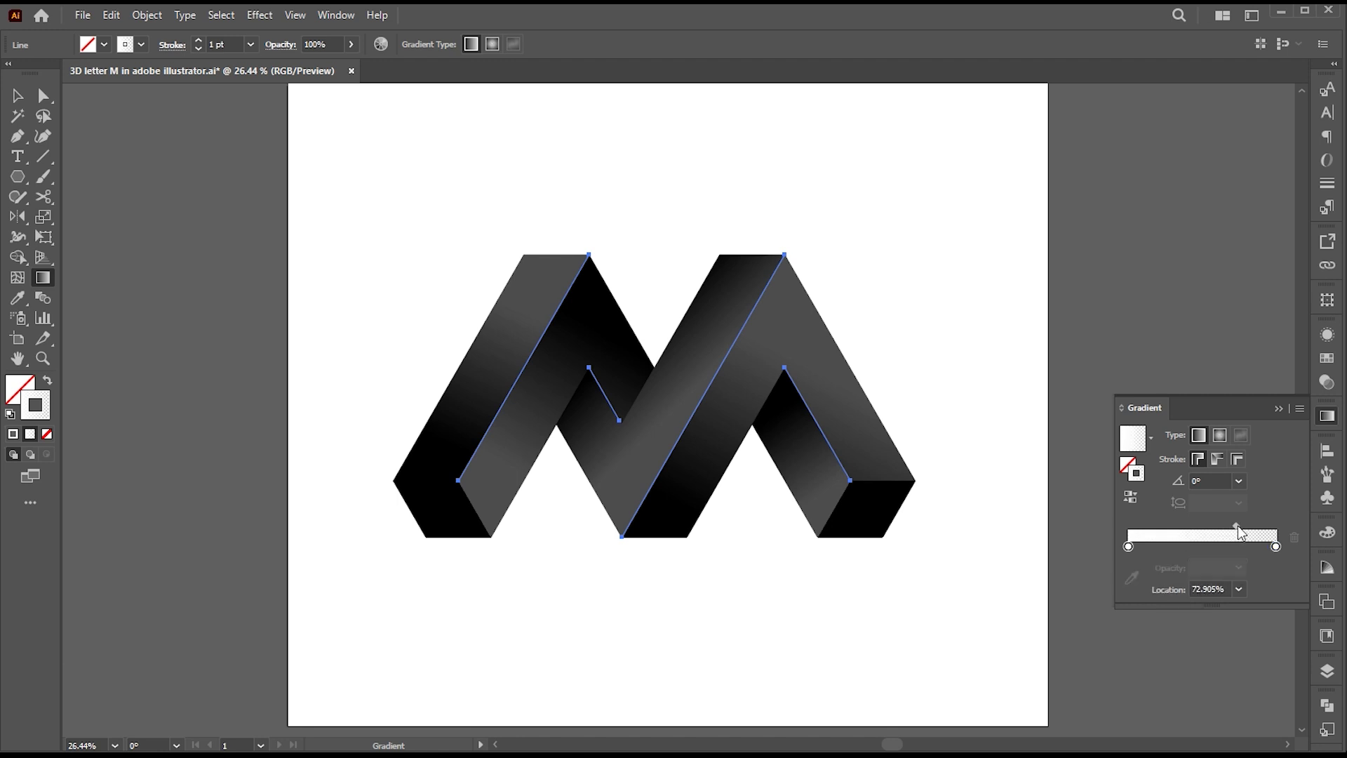
click(1278, 409)
Step: Apply Width Profile 1 to the edge lines for a tapered highlight
key(v)
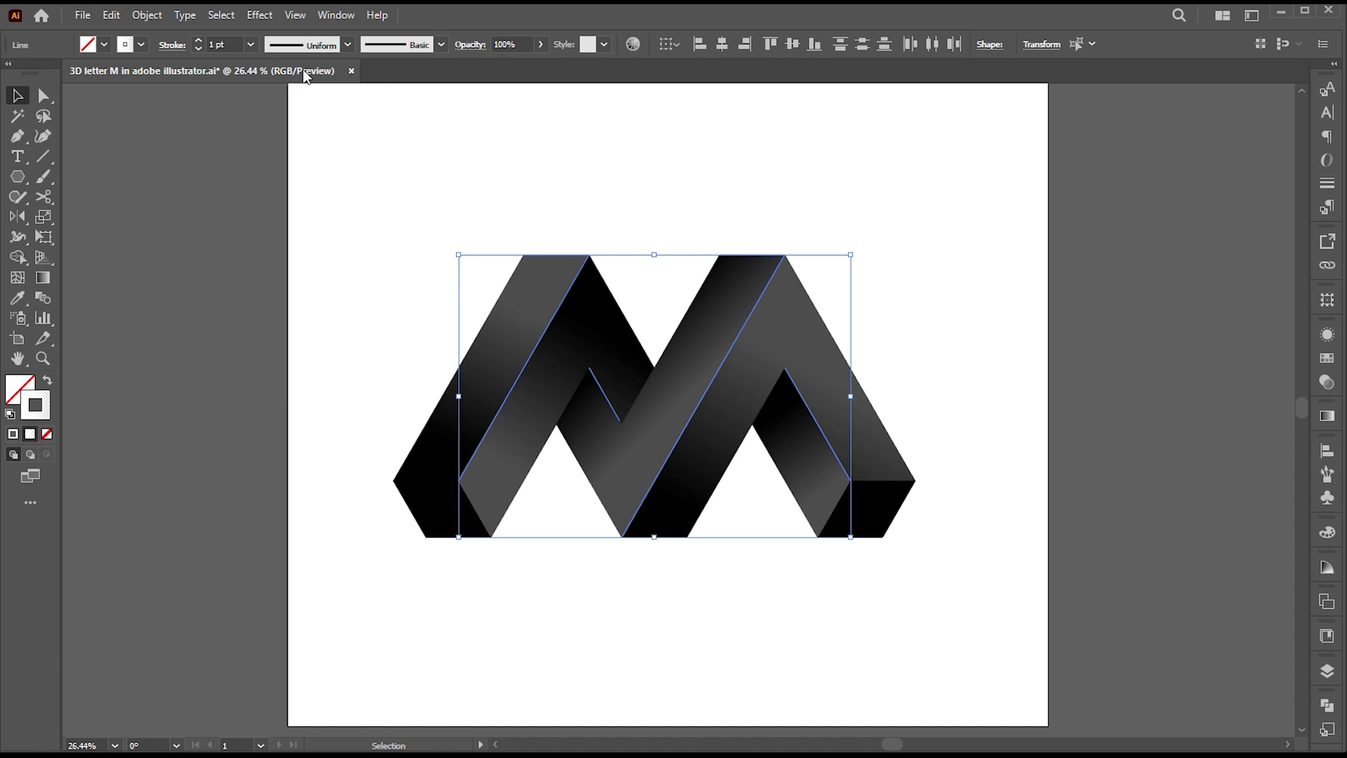
click(309, 47)
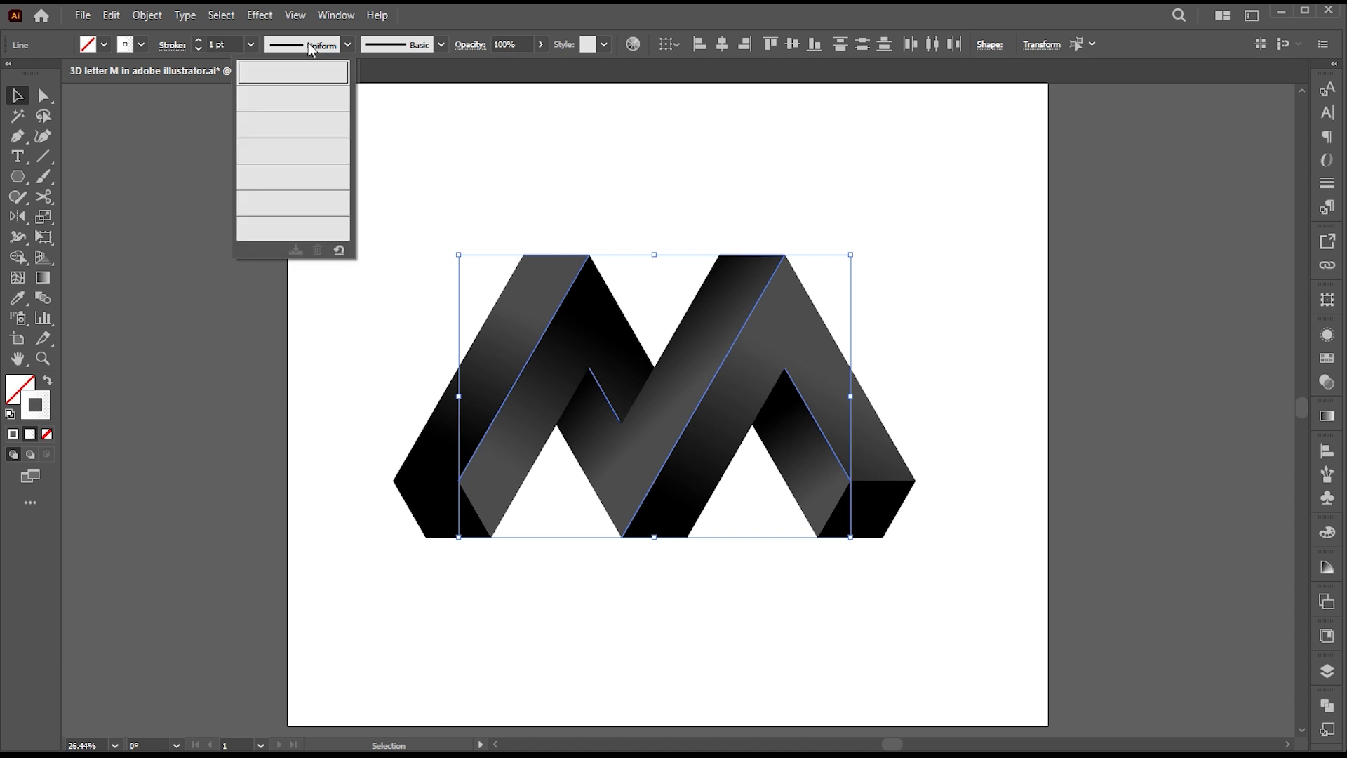
click(301, 99)
key(a)
click(573, 583)
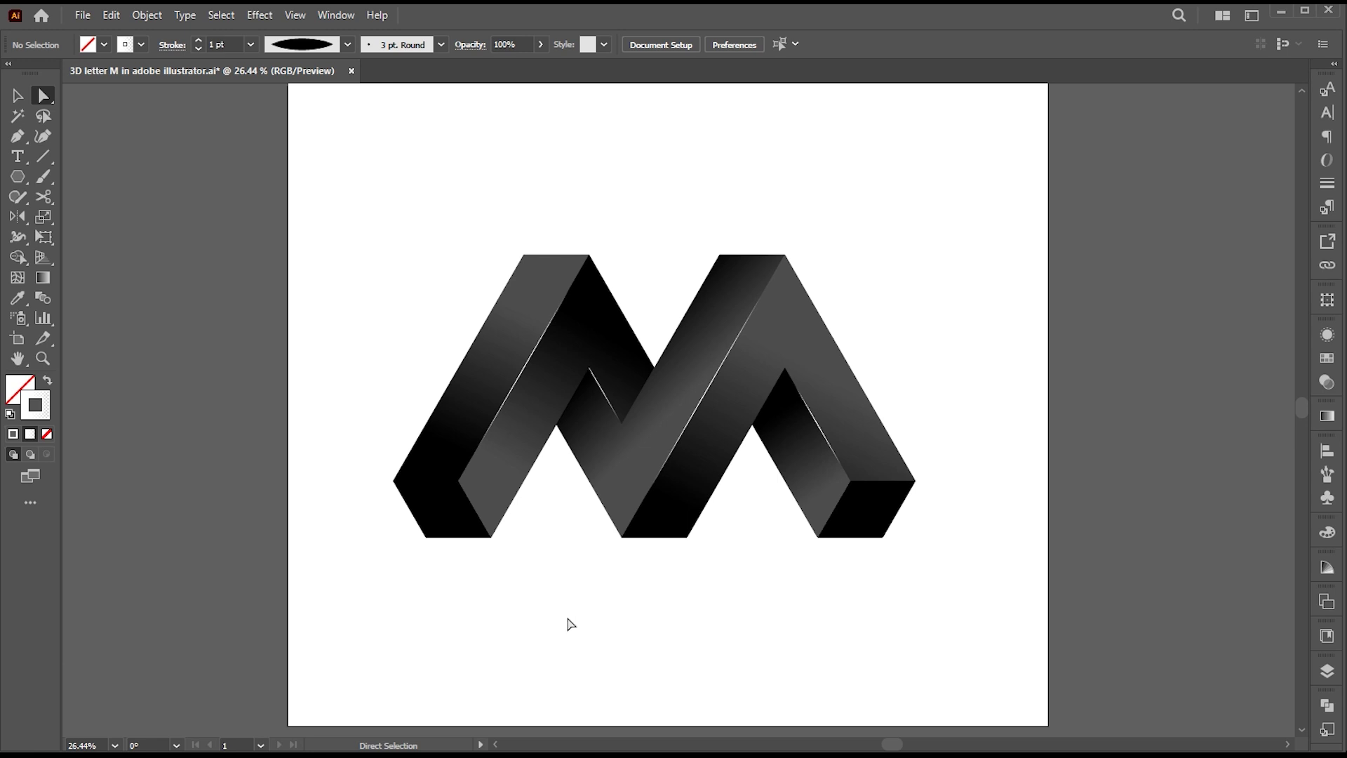
Step: Draw a wide flat ellipse below the M with white fill and no stroke
drag(23, 186, 97, 215)
mouse_move(369, 585)
mouse_down()
mouse_move(496, 625)
mouse_move(736, 639)
mouse_up()
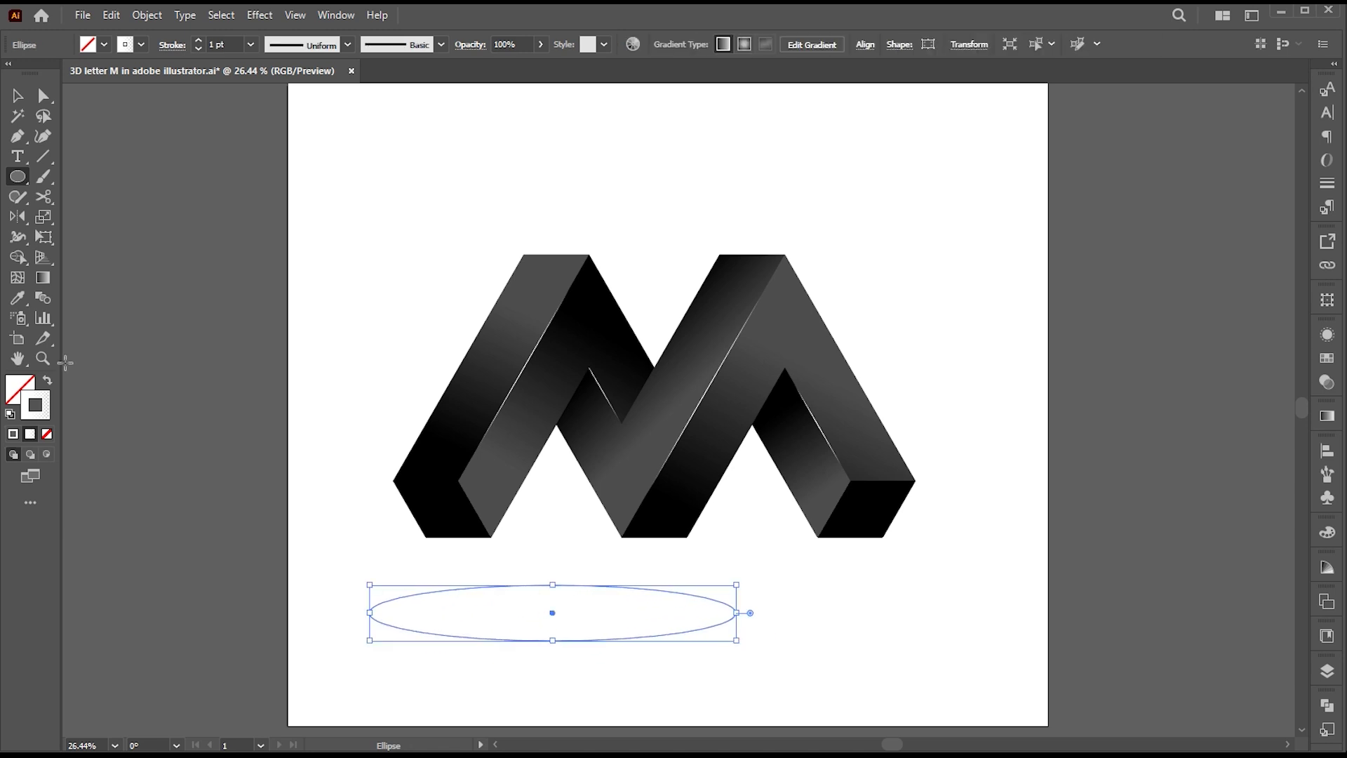
click(45, 383)
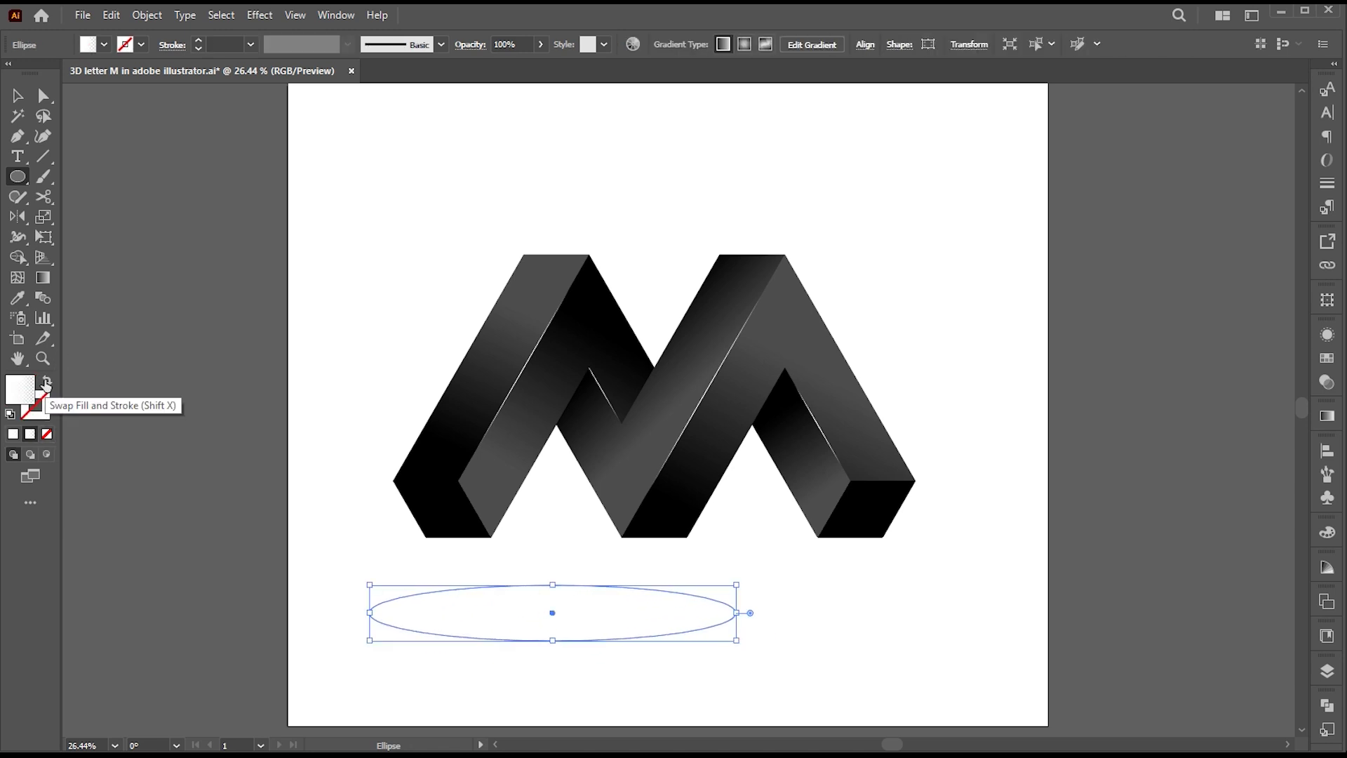
Step: Fill the ellipse with a gradient with both stops black and the midpoint at about 51.676%
key(ctrl+F9)
click(1127, 566)
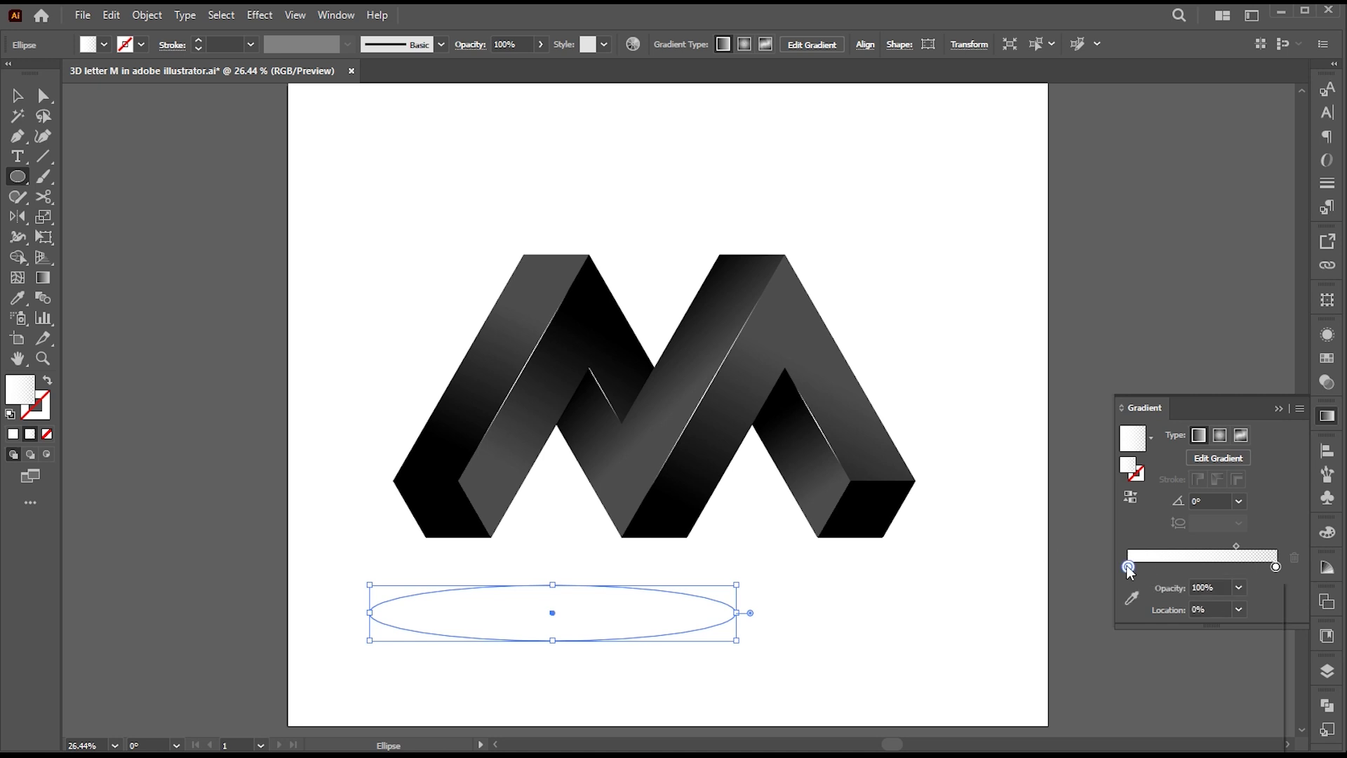
double_click(1127, 566)
click(1094, 620)
click(1276, 566)
double_click(1276, 566)
click(1094, 619)
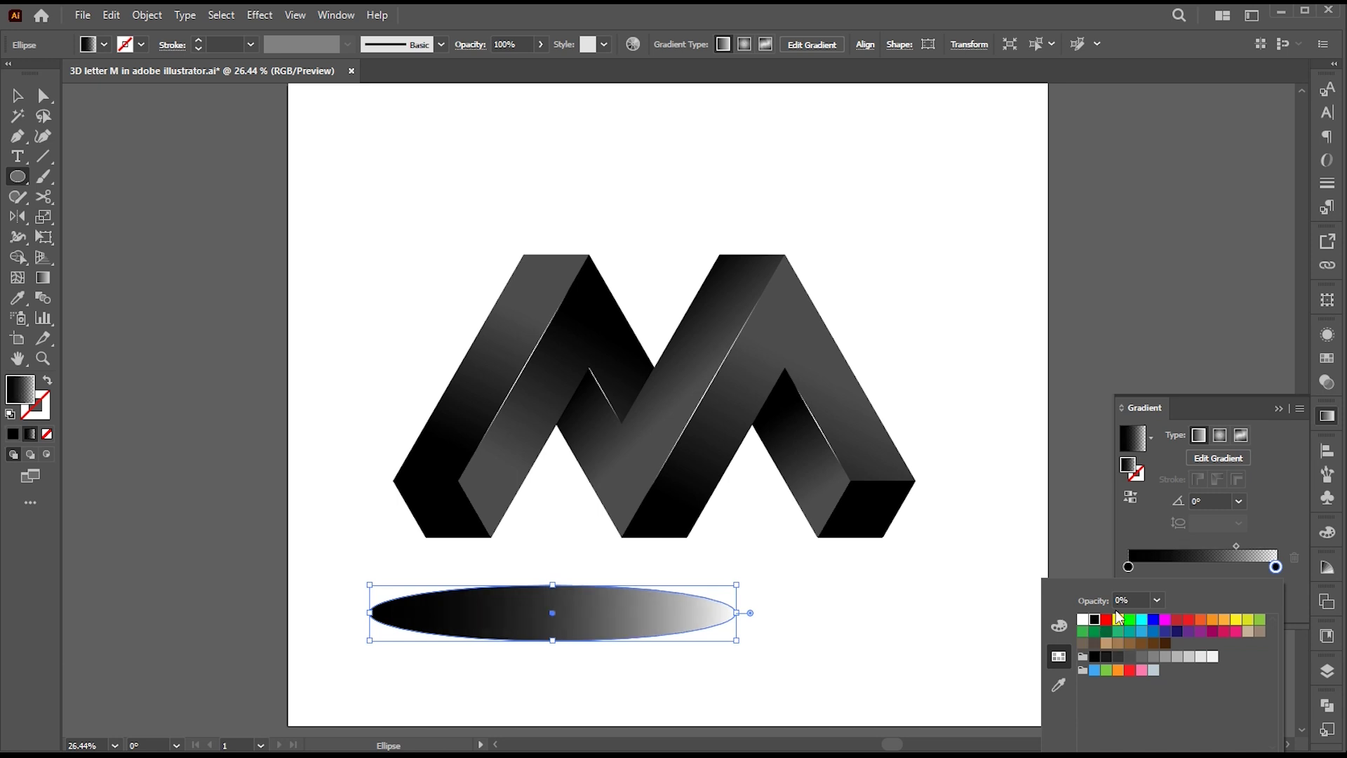
click(1235, 544)
drag(1235, 546, 1202, 548)
Step: Make the ellipse's gradient radial and squash it vertically into a flat oval
click(1219, 436)
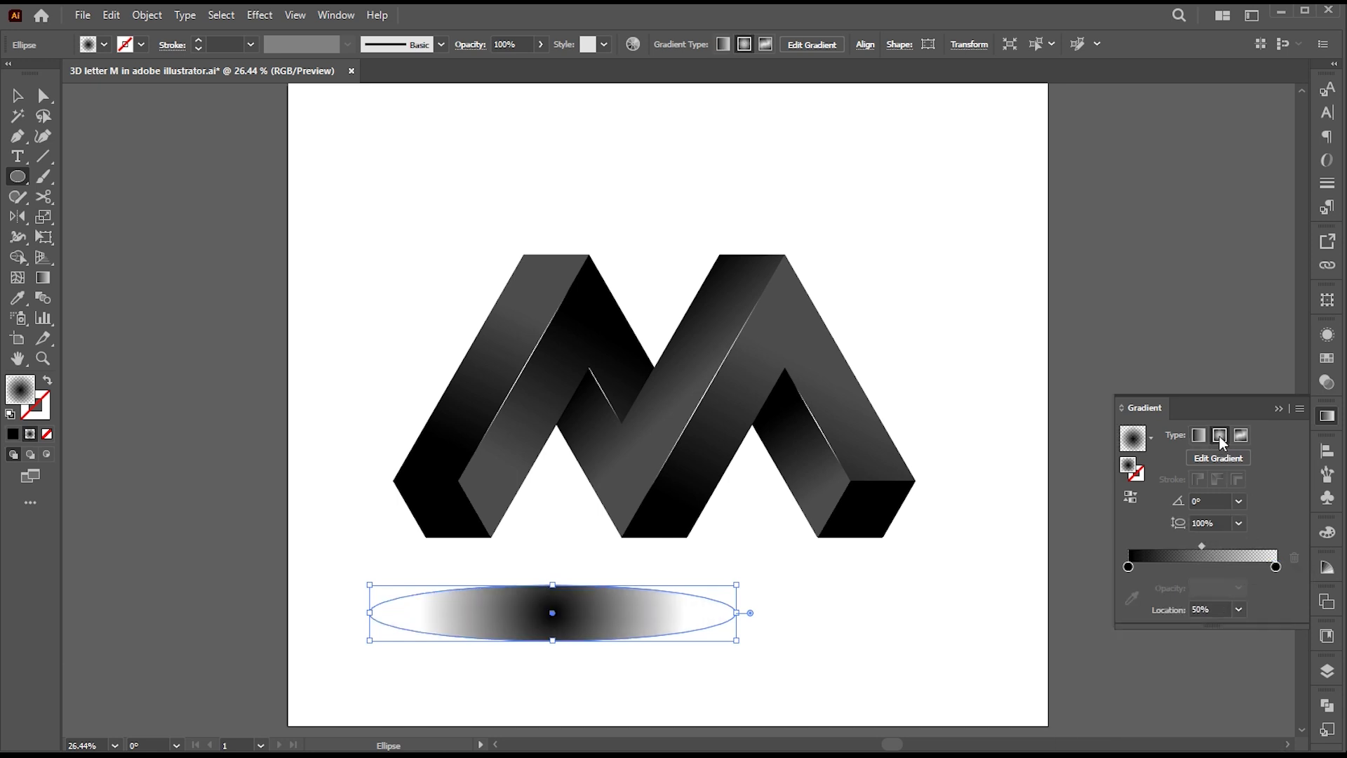
click(1277, 409)
key(g)
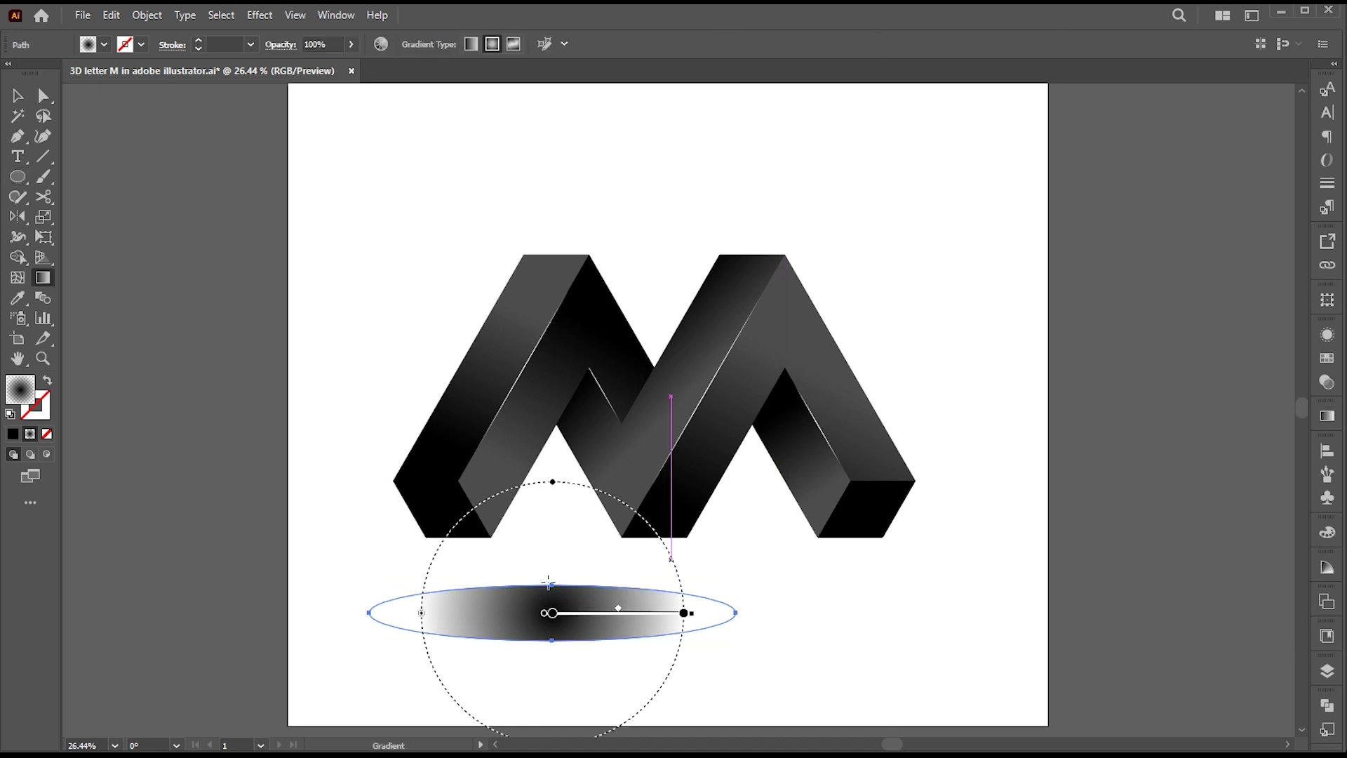
drag(553, 482, 556, 593)
Step: Set the shadow ellipse's opacity to 60%
key(v)
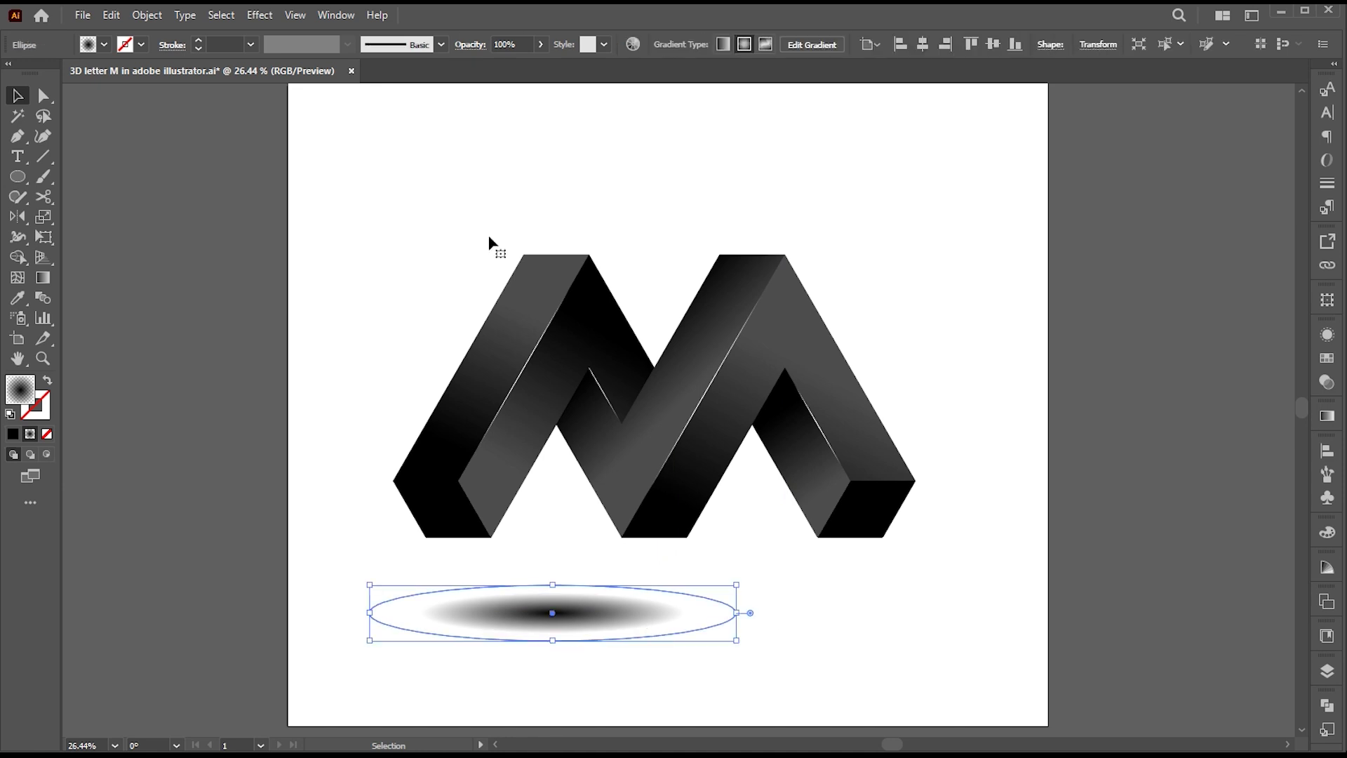
click(520, 44)
text(30)
key(Return)
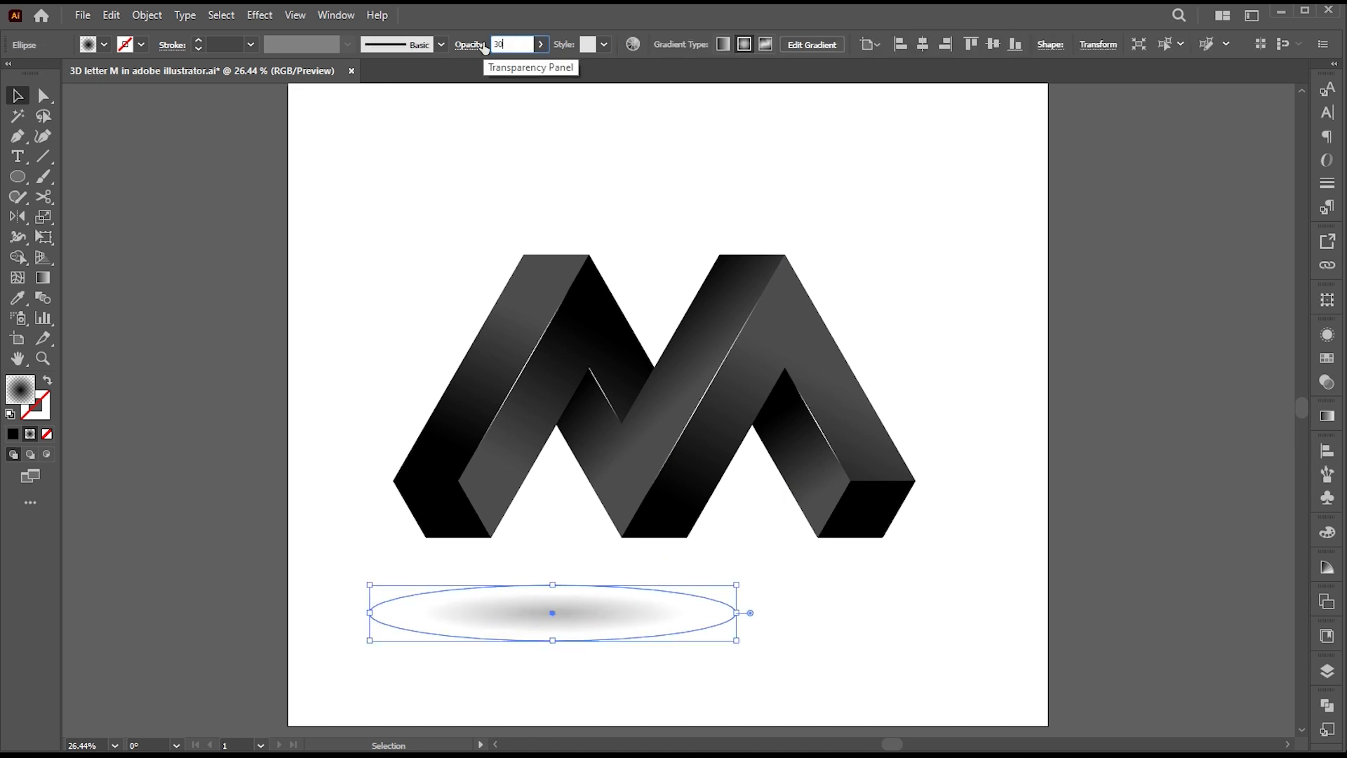
click(509, 44)
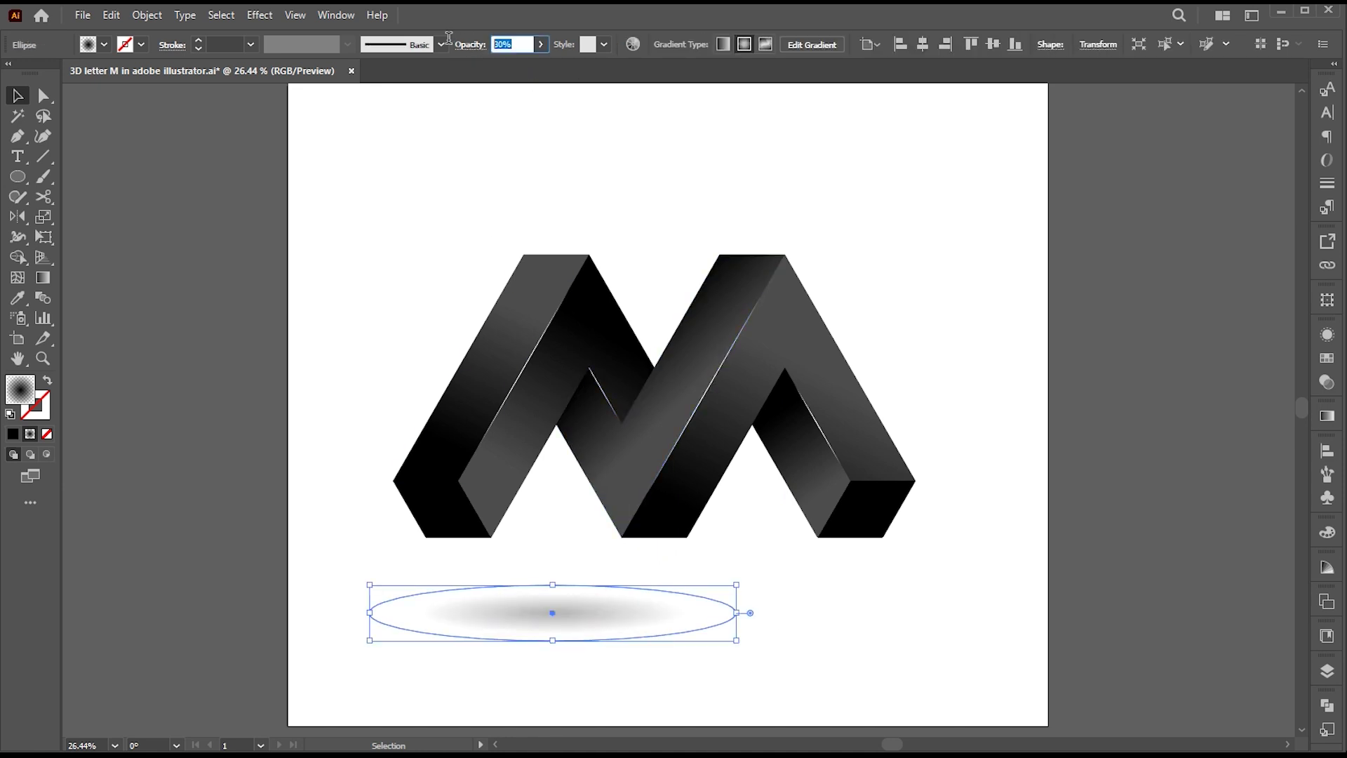
text(60)
key(Return)
Step: Make the shadow ellipse wider and flatter and stretch its radial gradient along its length
key(g)
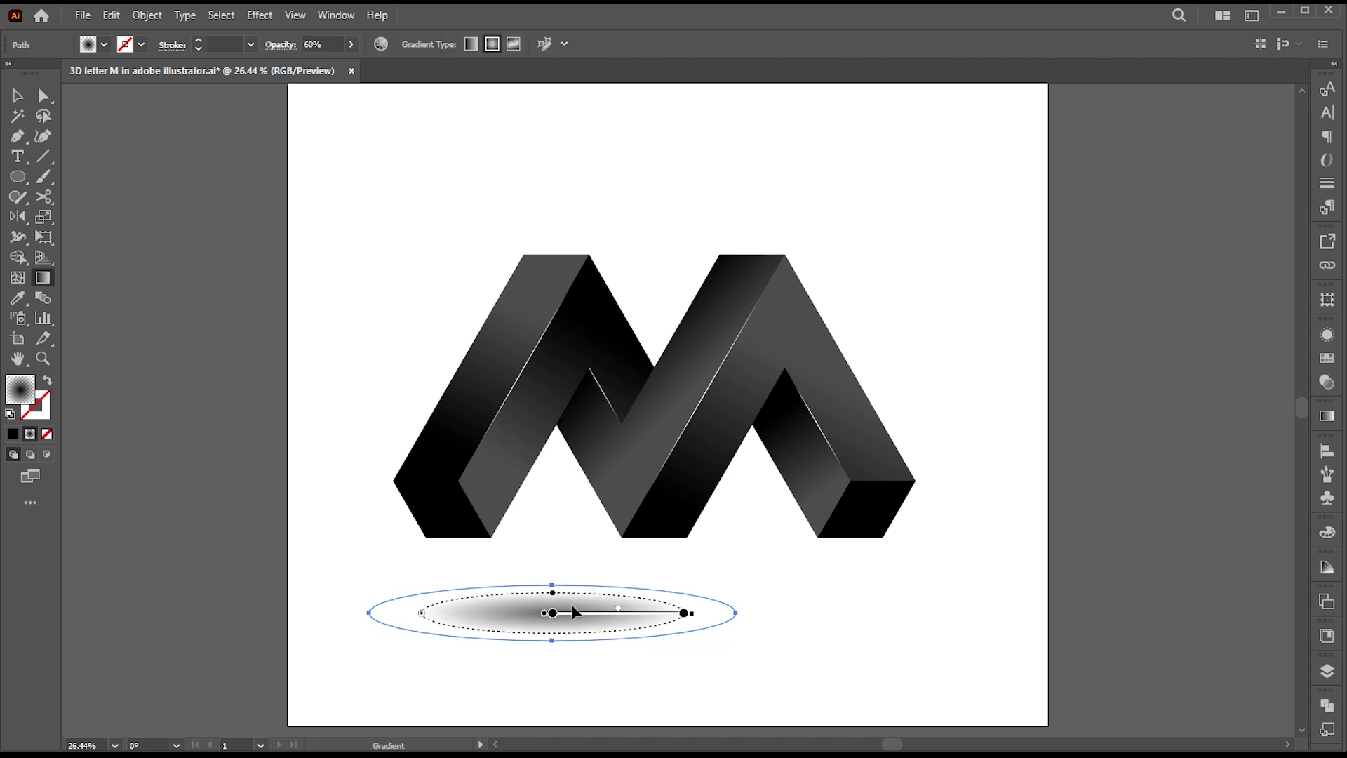
key(v)
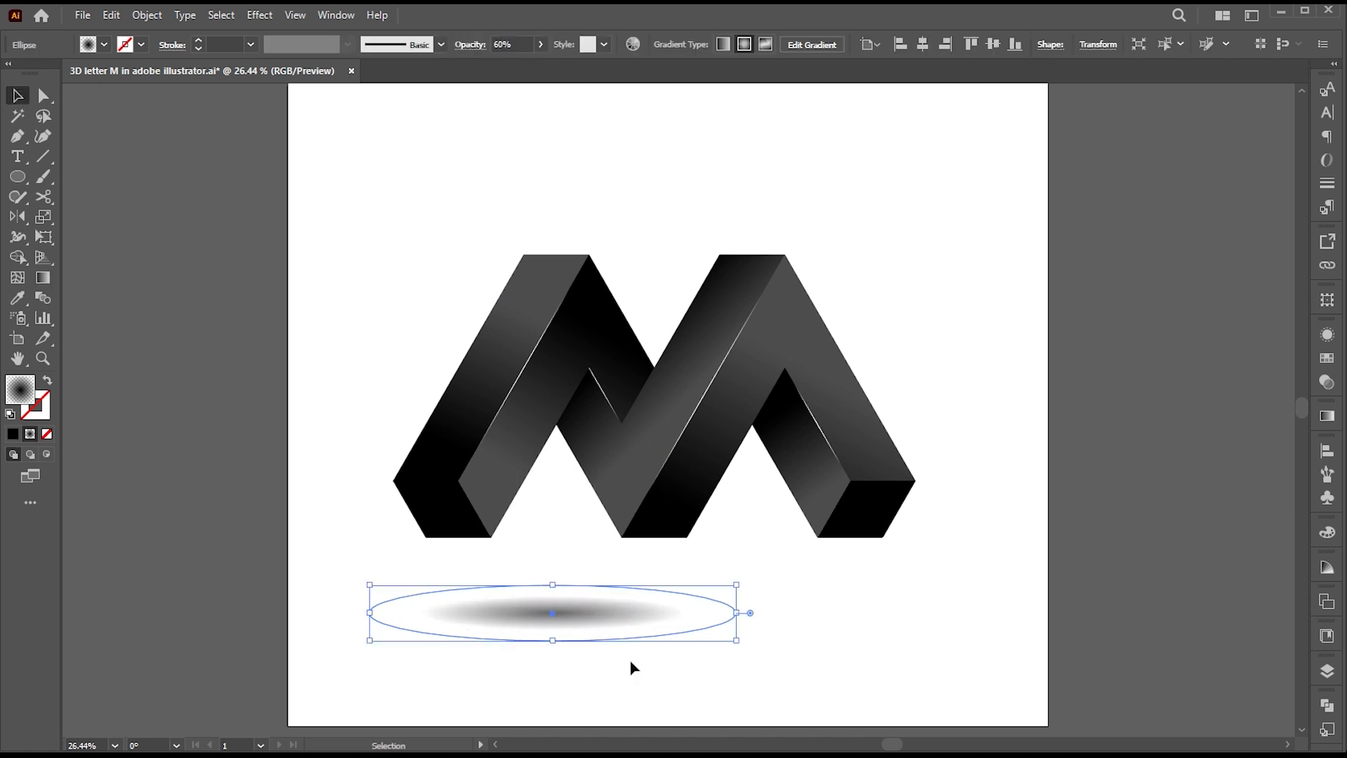
drag(734, 586, 752, 622)
key(g)
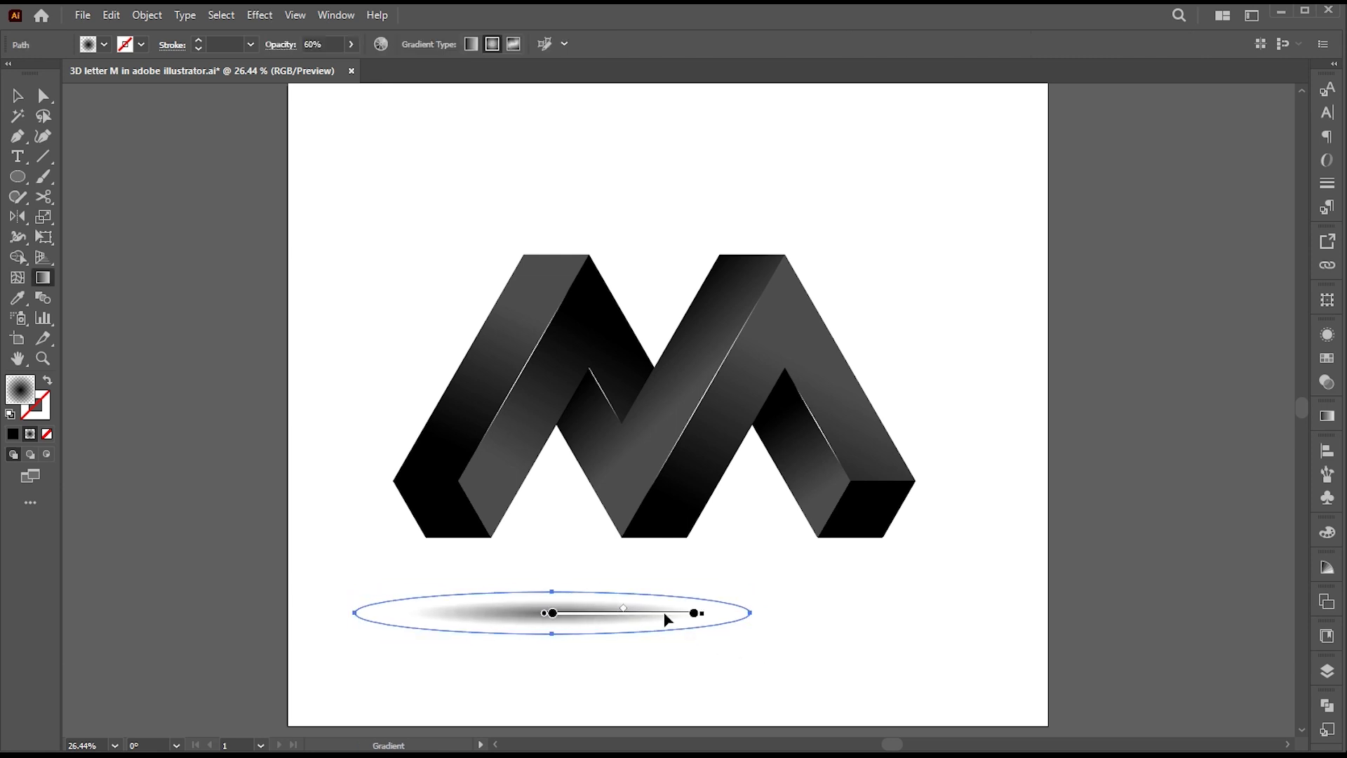
drag(624, 614, 604, 615)
Step: Resize the shadow and position it under the M's left foot, nudging it up slightly
key(v)
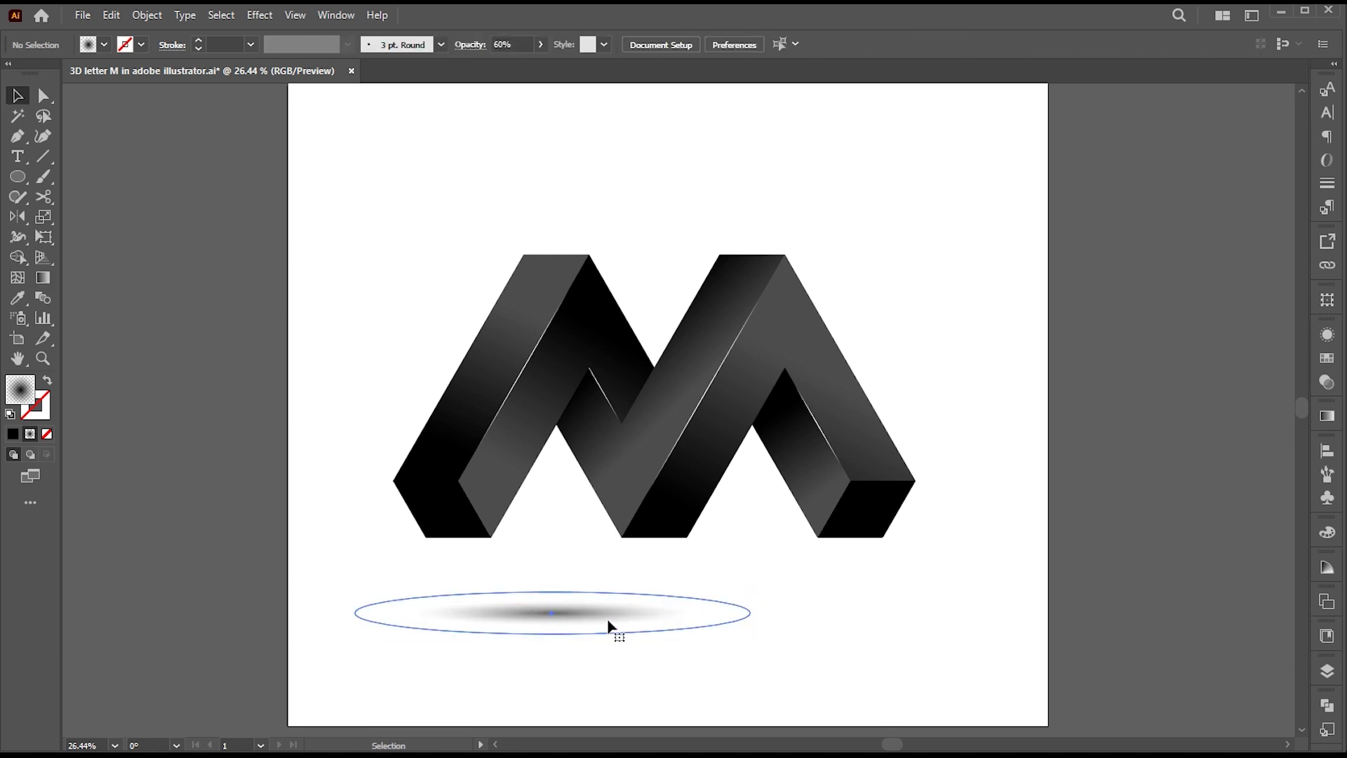
drag(751, 591, 730, 594)
drag(622, 621, 530, 552)
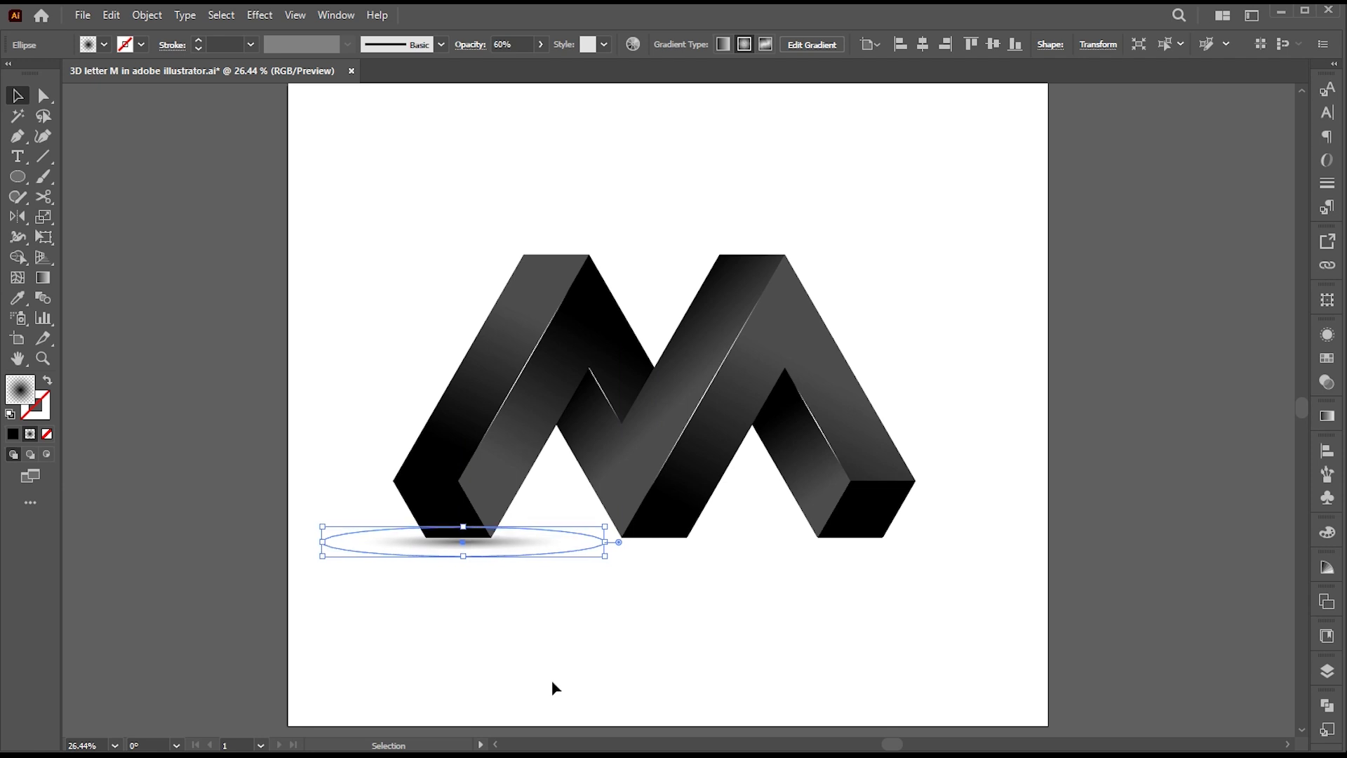
click(512, 584)
click(535, 541)
drag(595, 527, 617, 546)
key(Up)
key(Up)
key(Up)
key(Up)
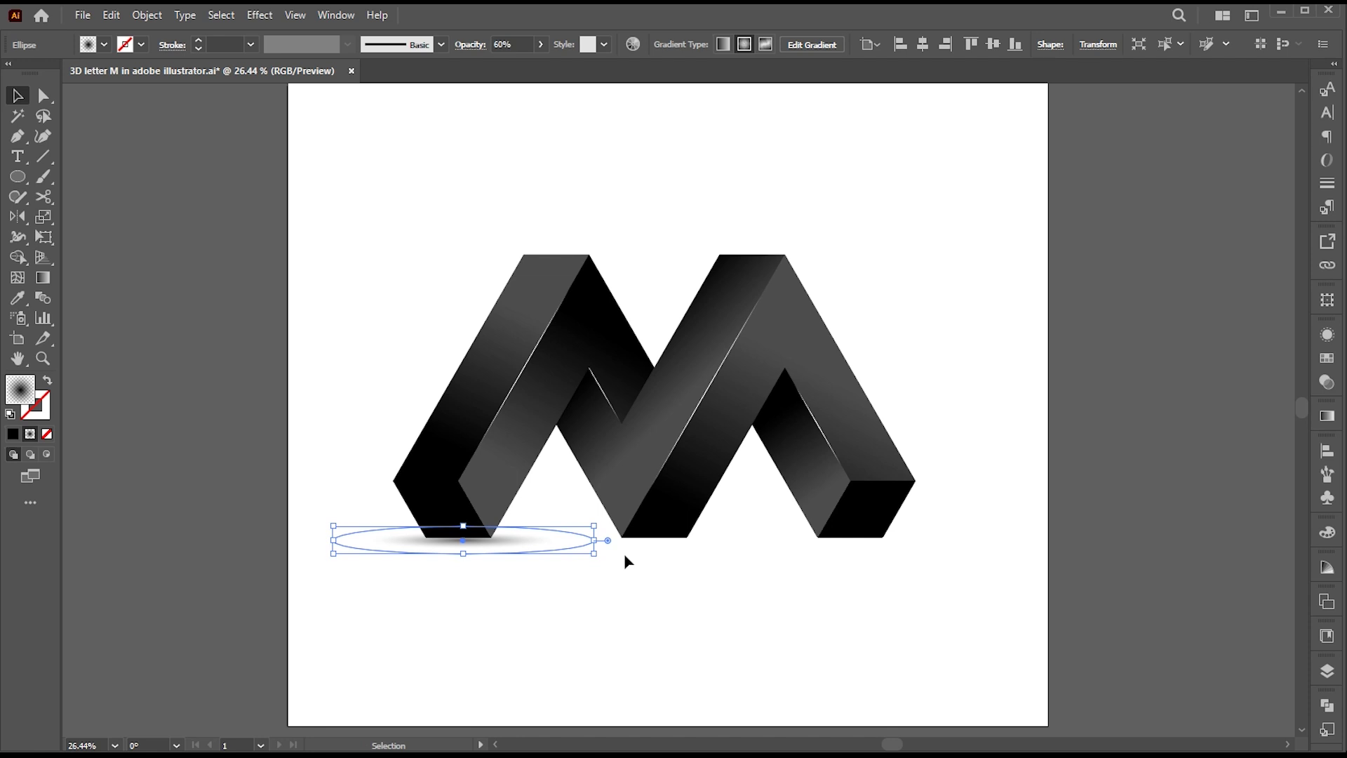
click(540, 565)
Step: Duplicate the shadow to the right along the base of the M
drag(601, 544, 903, 554)
click(676, 657)
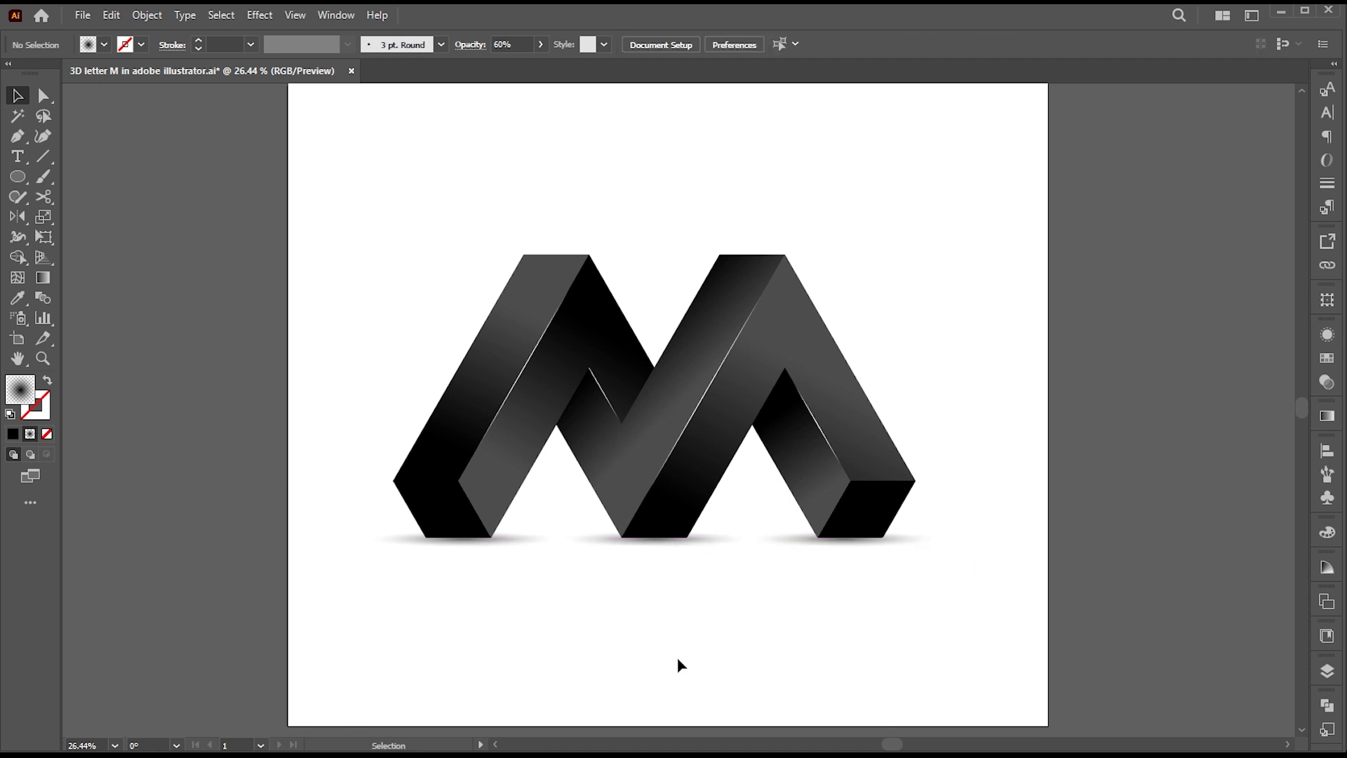
scroll(731, 582, up, 1)
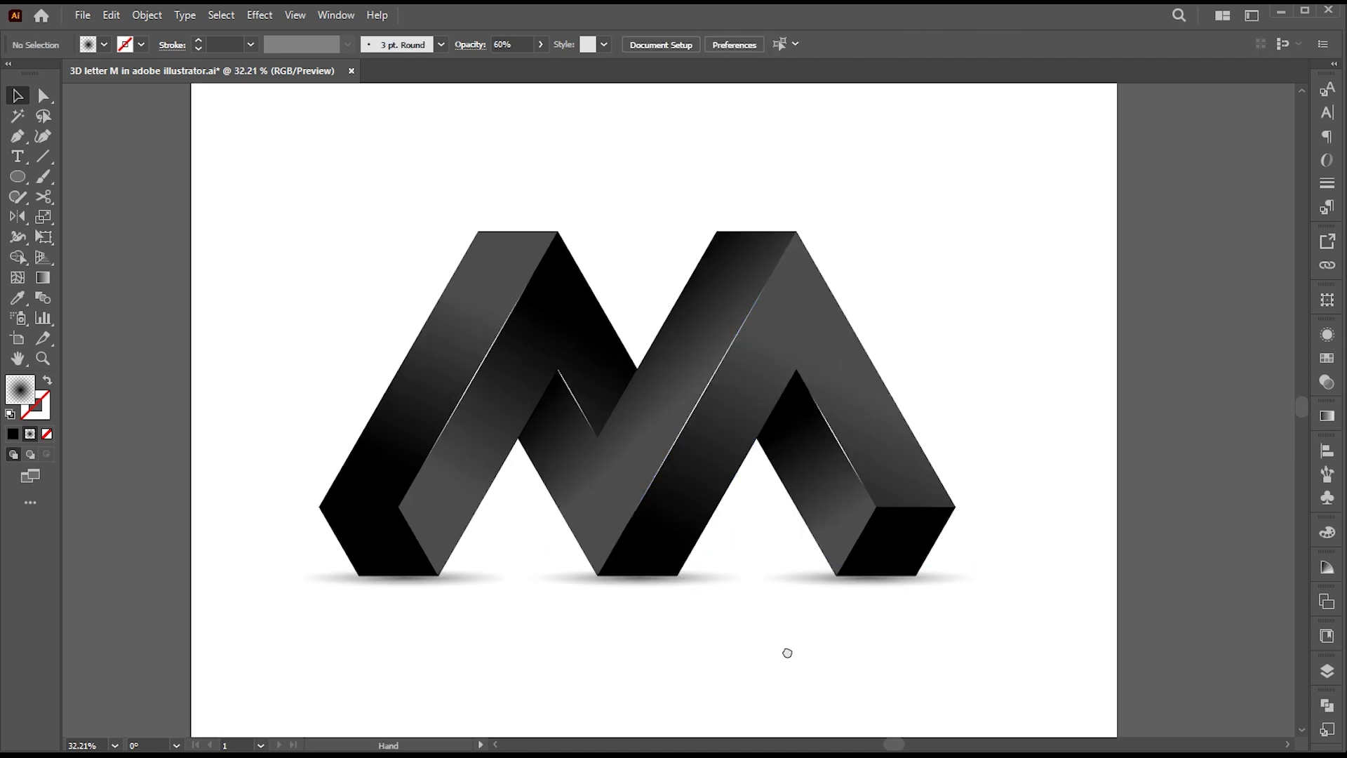